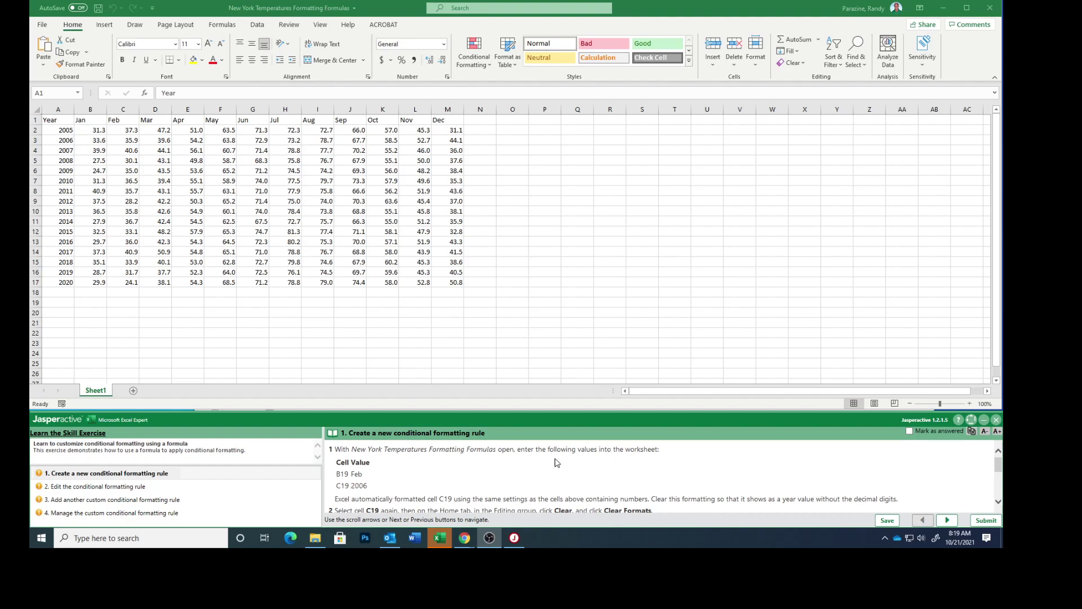
- Enter Feb in cell B19 and 2006 in cell C19
scroll(389, 463, "down", 1)
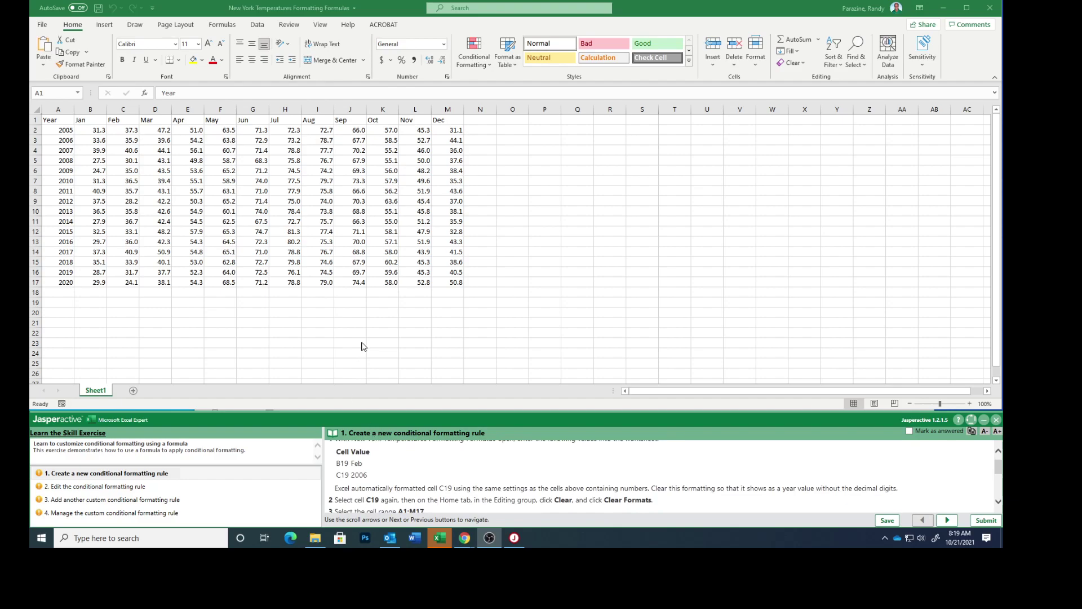
left_click(87, 302)
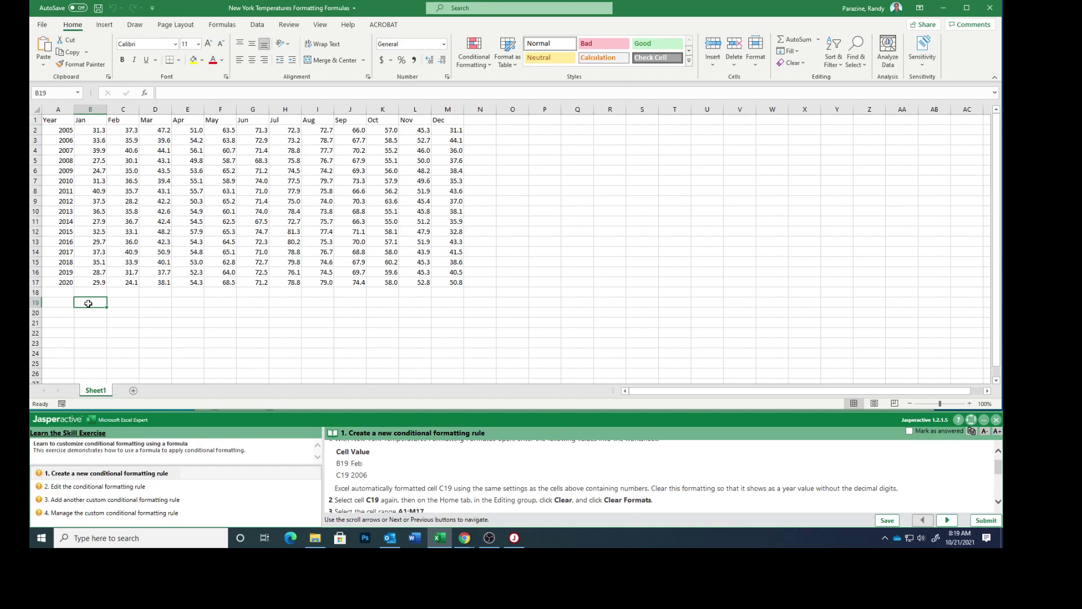
type("Feb")
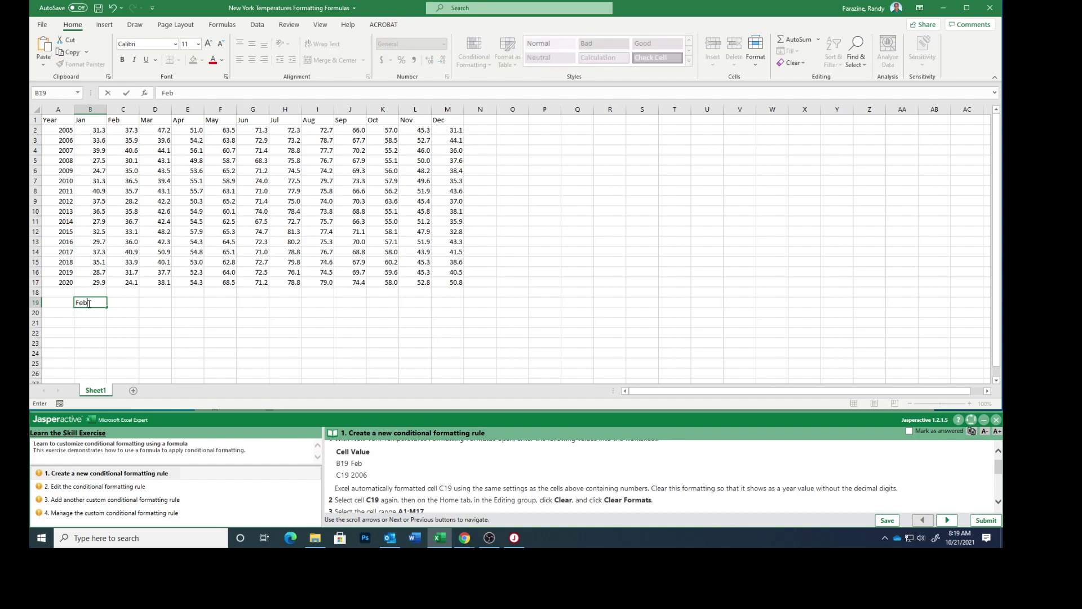
key("Tab")
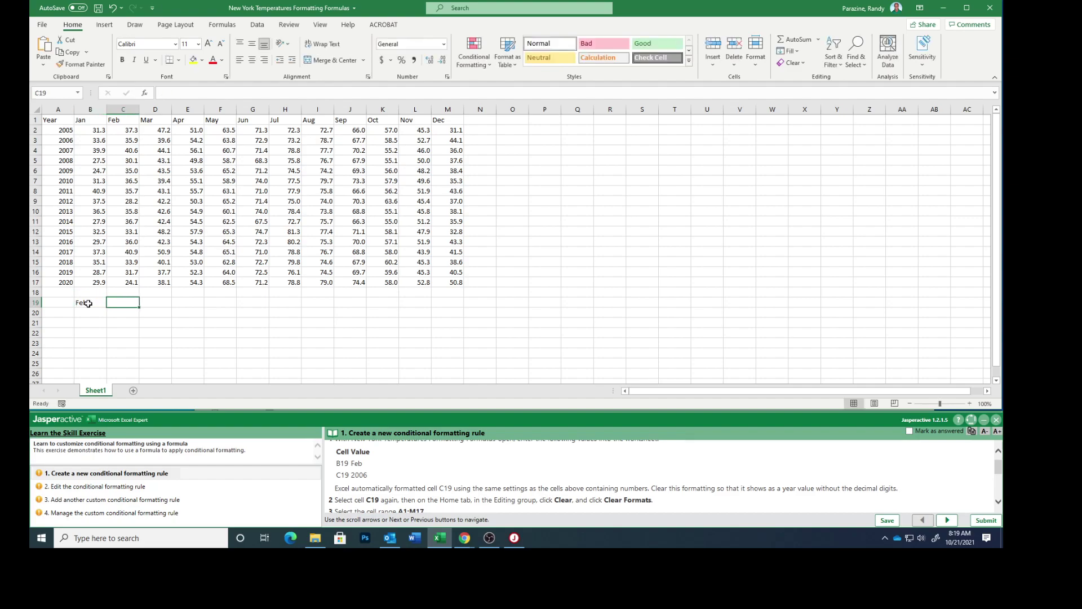
type("2006")
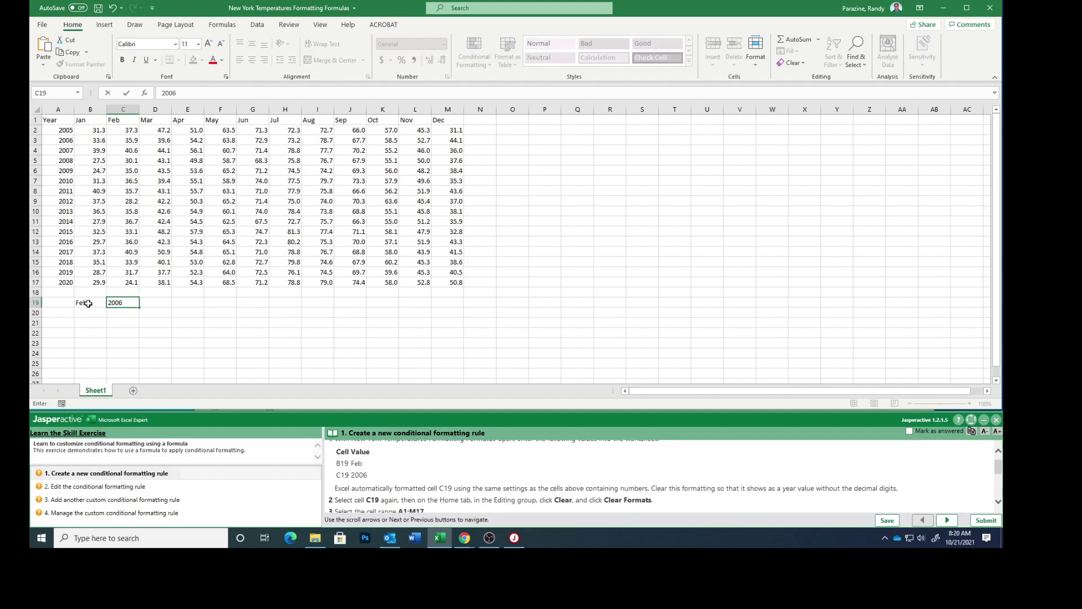
key("Return")
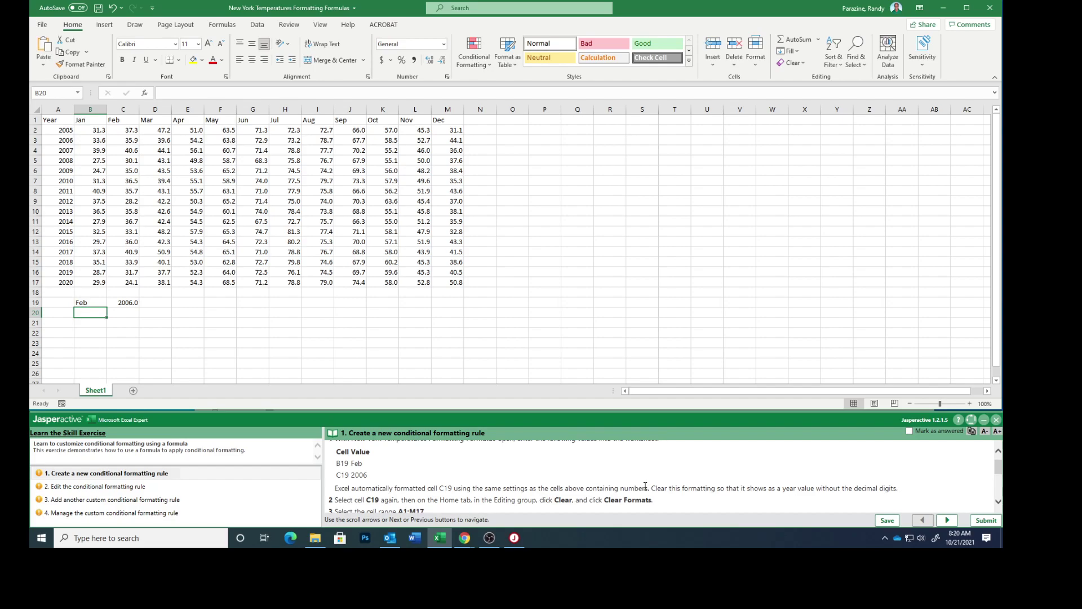
- Clear the formats from cell C19 while keeping its value
scroll(645, 486, "down", 2)
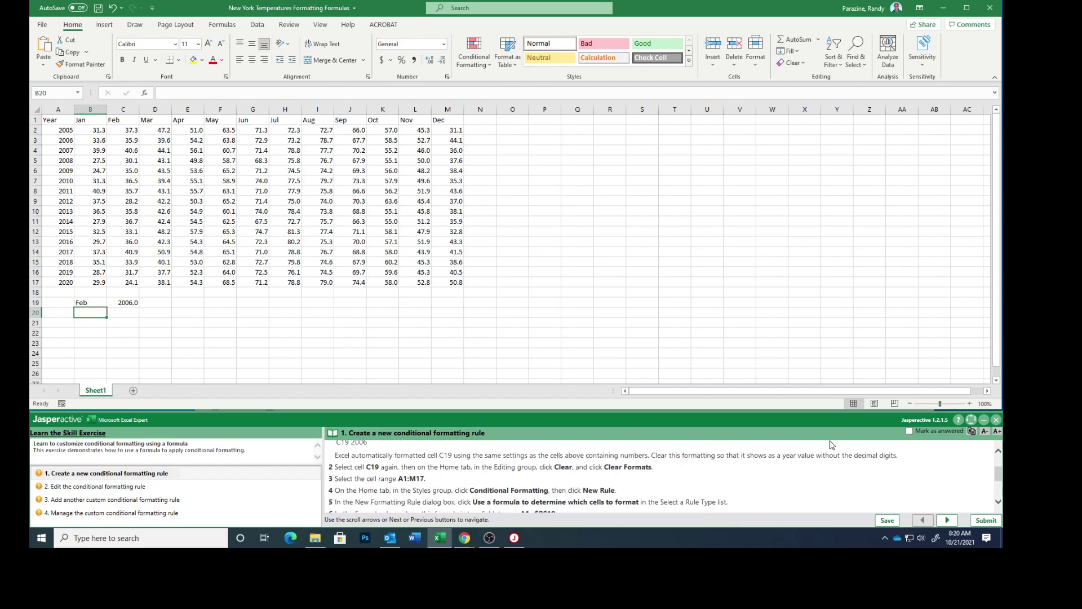
scroll(810, 473, "down", 1)
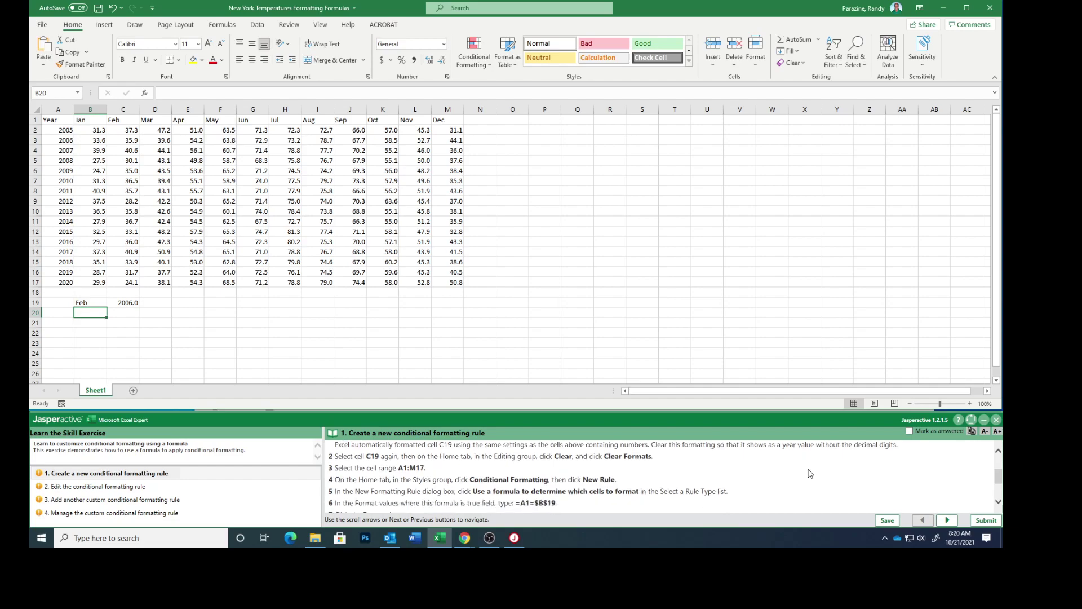
left_click(122, 303)
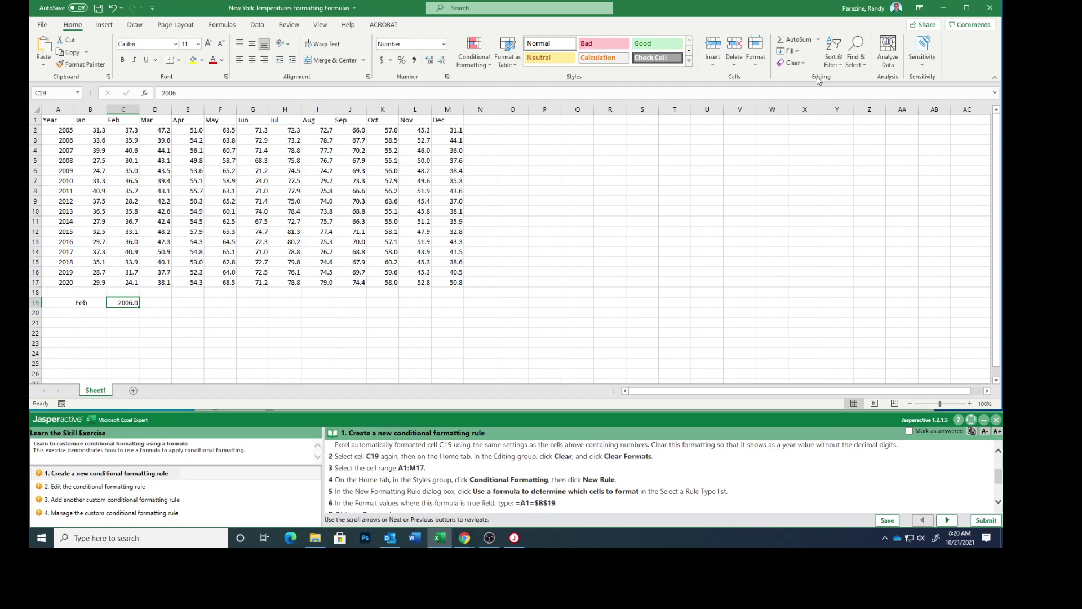
left_click(793, 63)
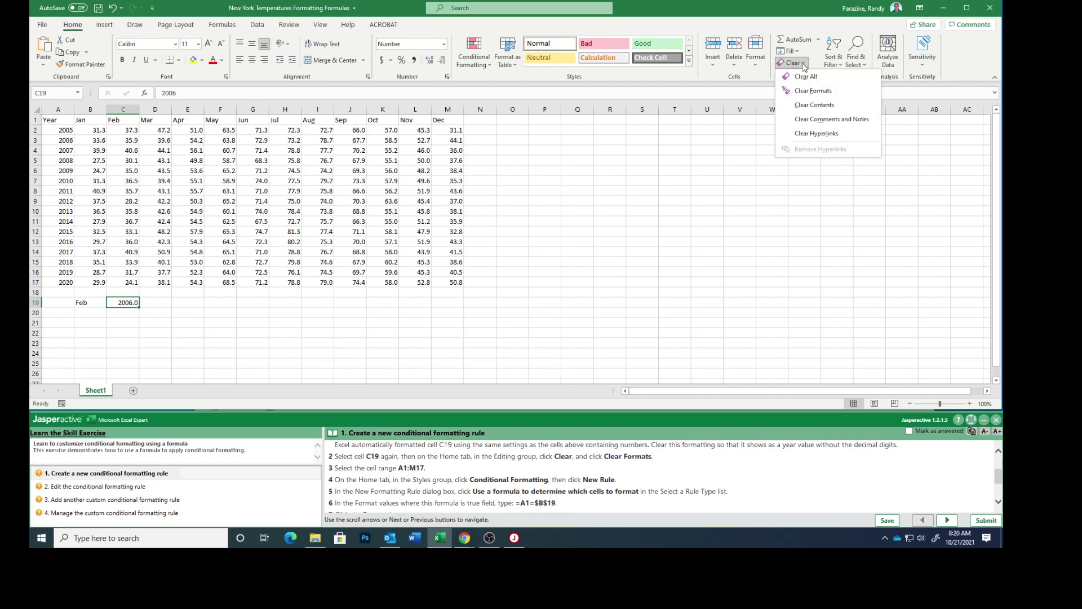
left_click(804, 94)
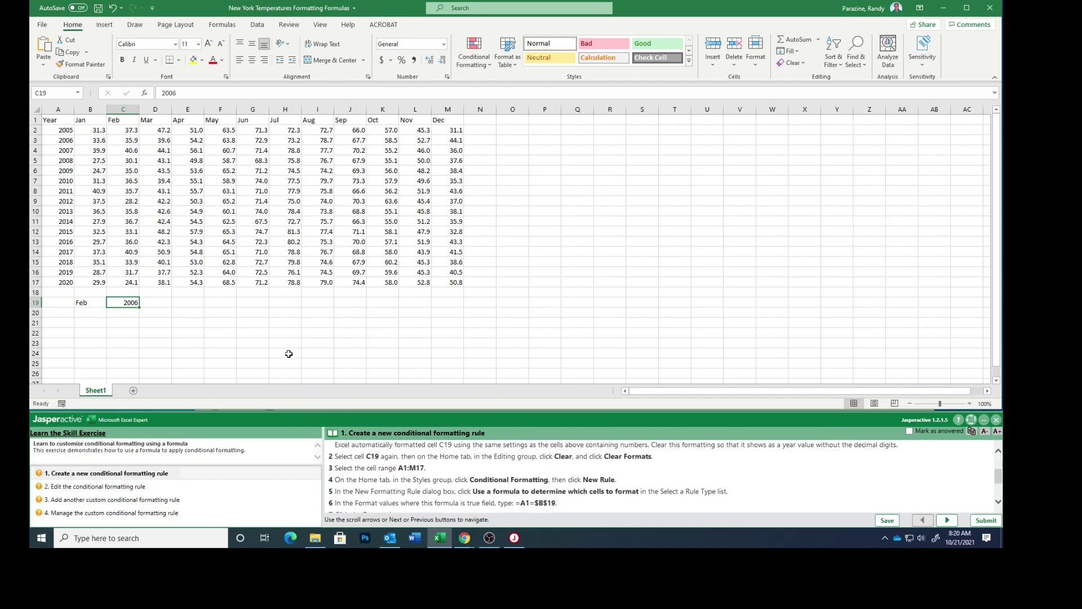
- Start a new formula-based conditional formatting rule for the range A1:M17 with the formula =A1=$B$19
left_click(55, 121)
left_click_drag(55, 120, 457, 283)
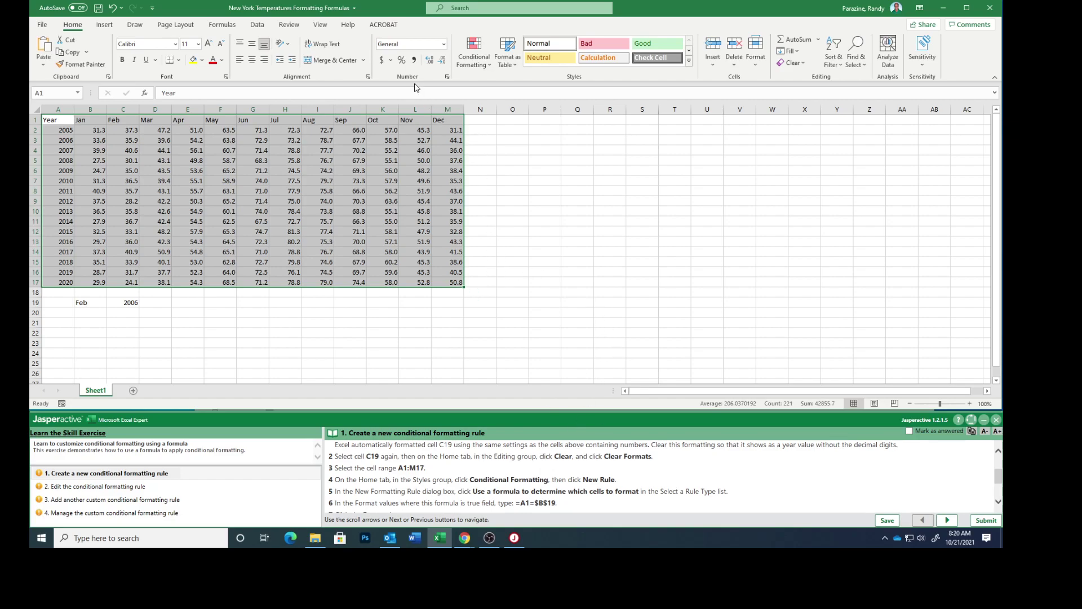
left_click(473, 50)
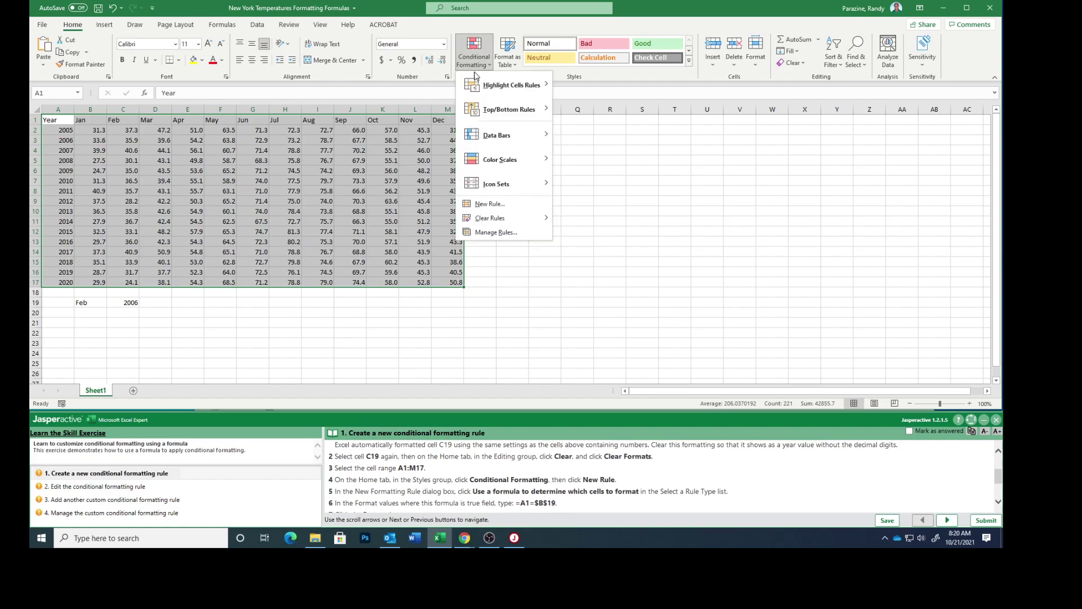
left_click(490, 204)
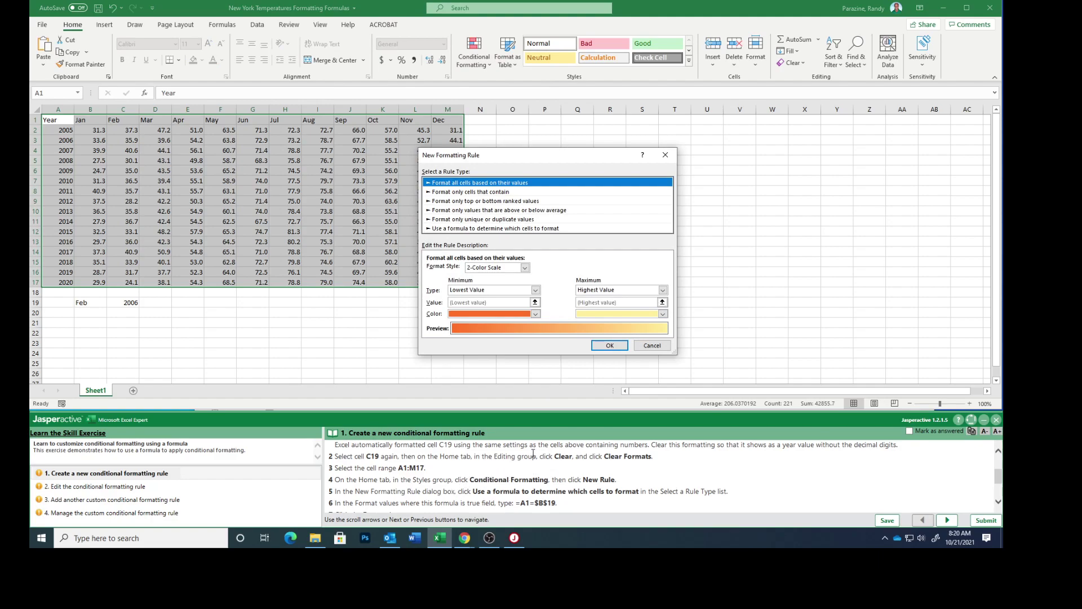
left_click(481, 228)
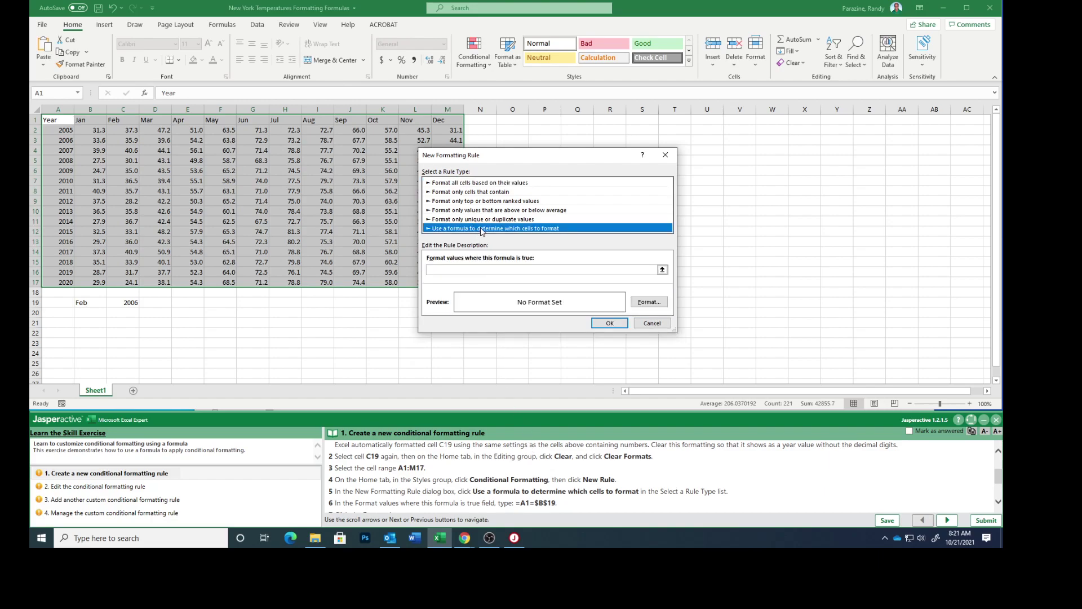
scroll(416, 478, "down", 2)
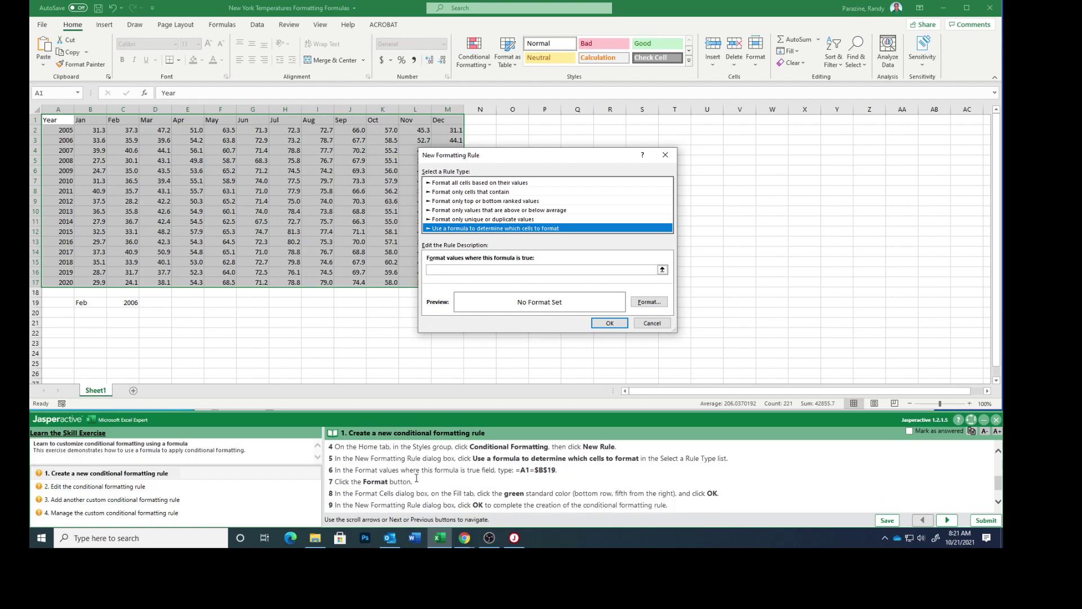
scroll(416, 479, "down", 1)
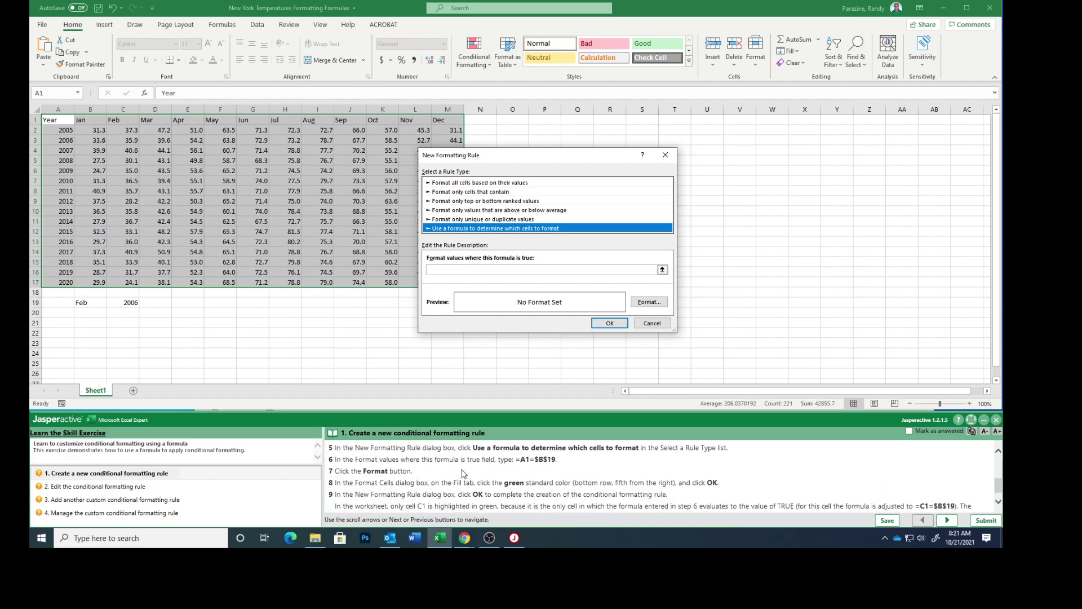
left_click(441, 271)
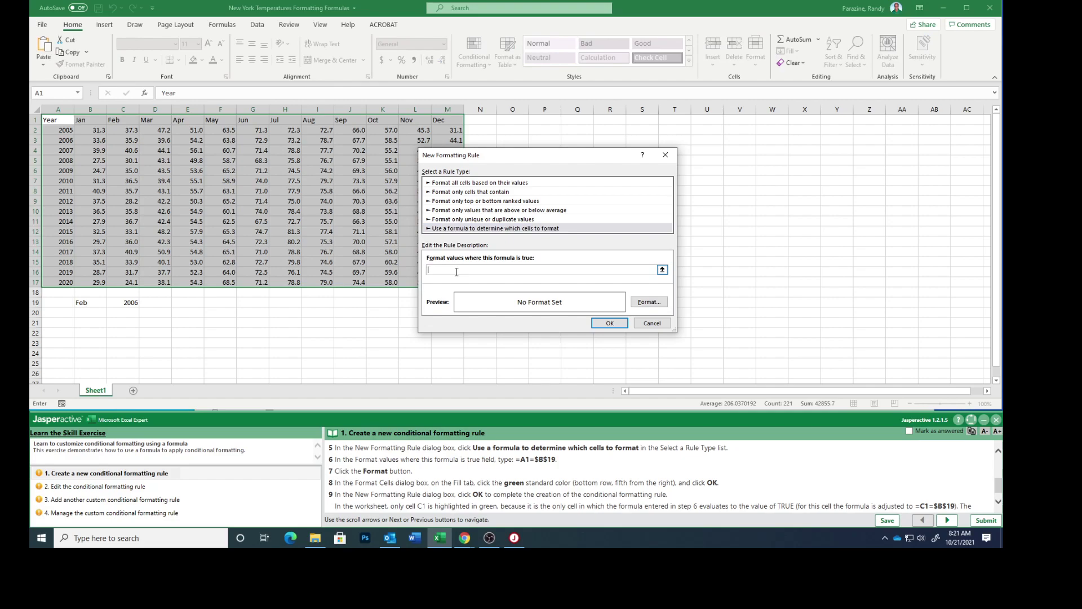
type("=")
- Give the new rule the standard green background fill and create it
left_click(648, 302)
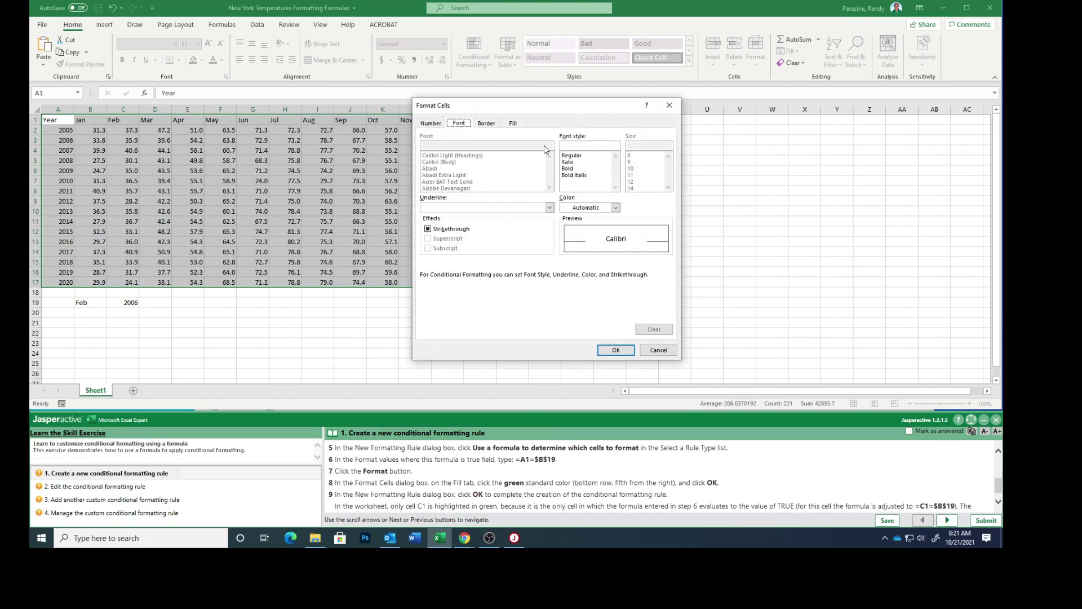
left_click(520, 124)
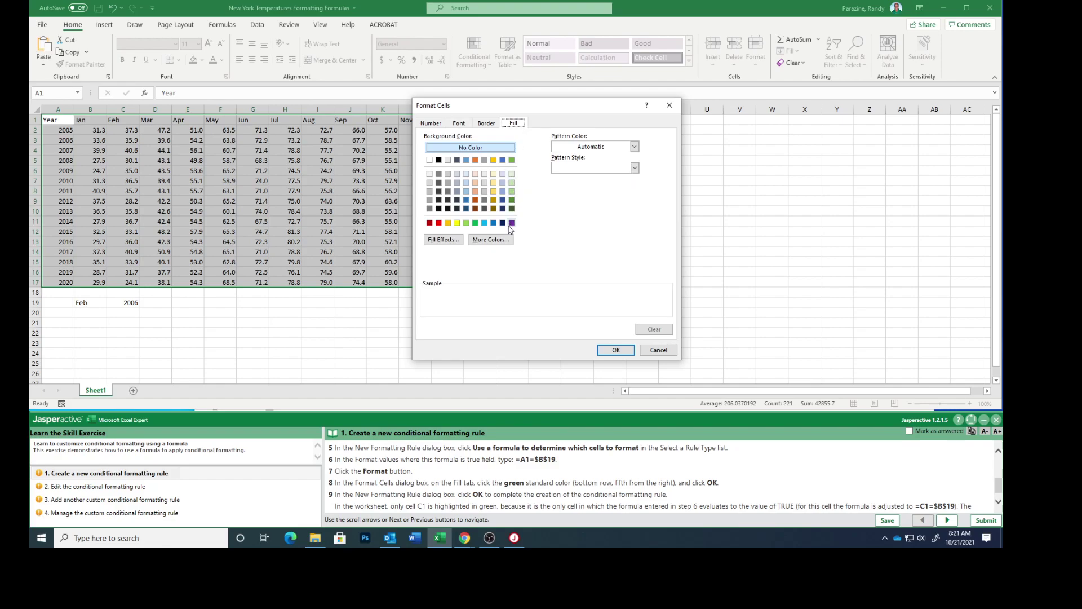
left_click(475, 223)
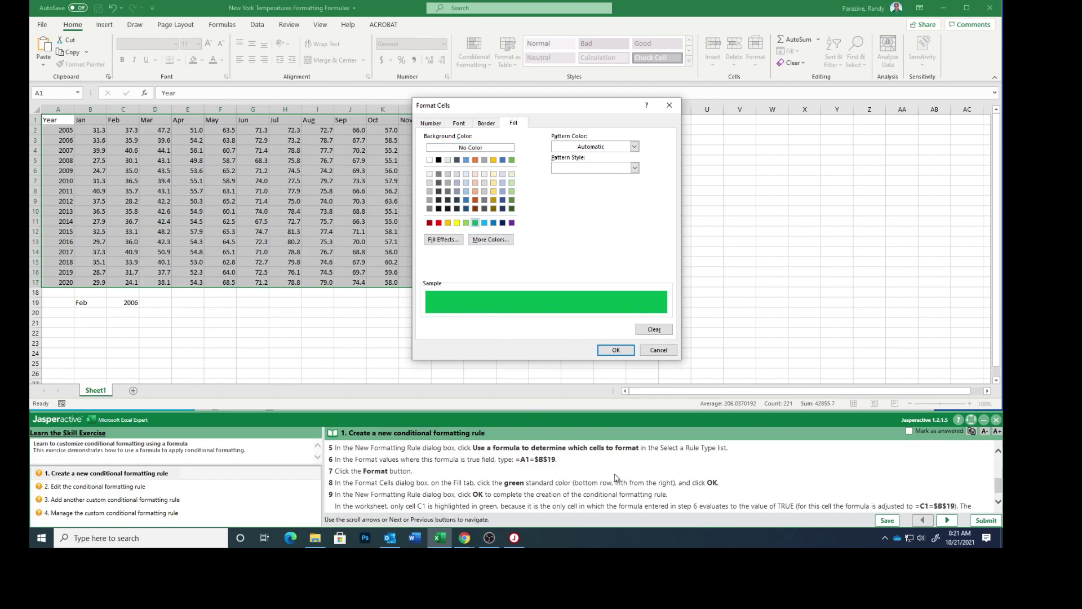
left_click(613, 350)
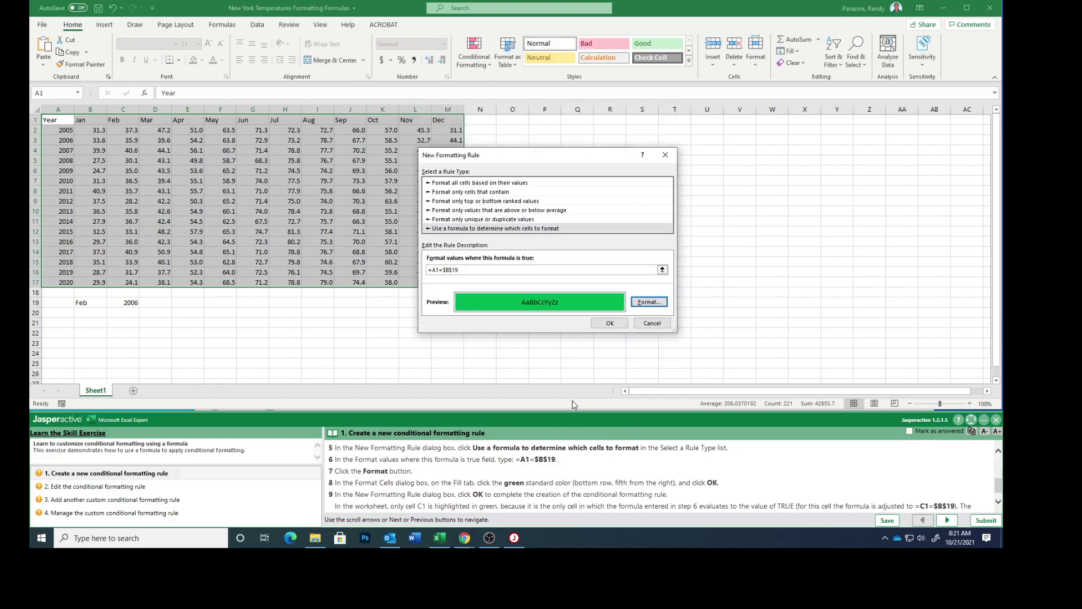
left_click(609, 323)
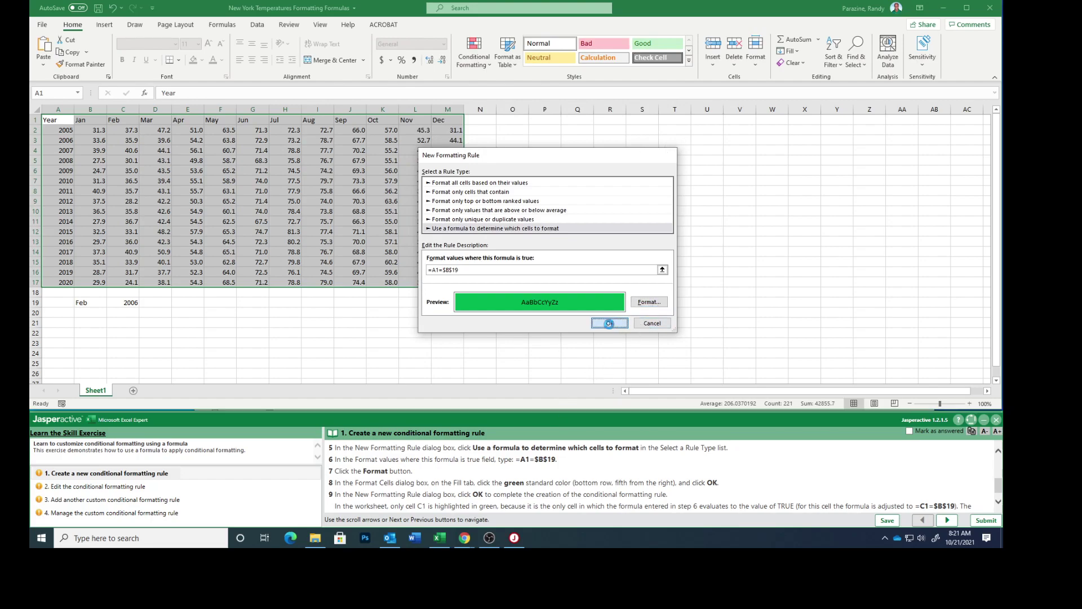
- Mark exercise task 1 as answered and go on to task 2, Edit the conditional formatting rule
scroll(530, 484, "down", 1)
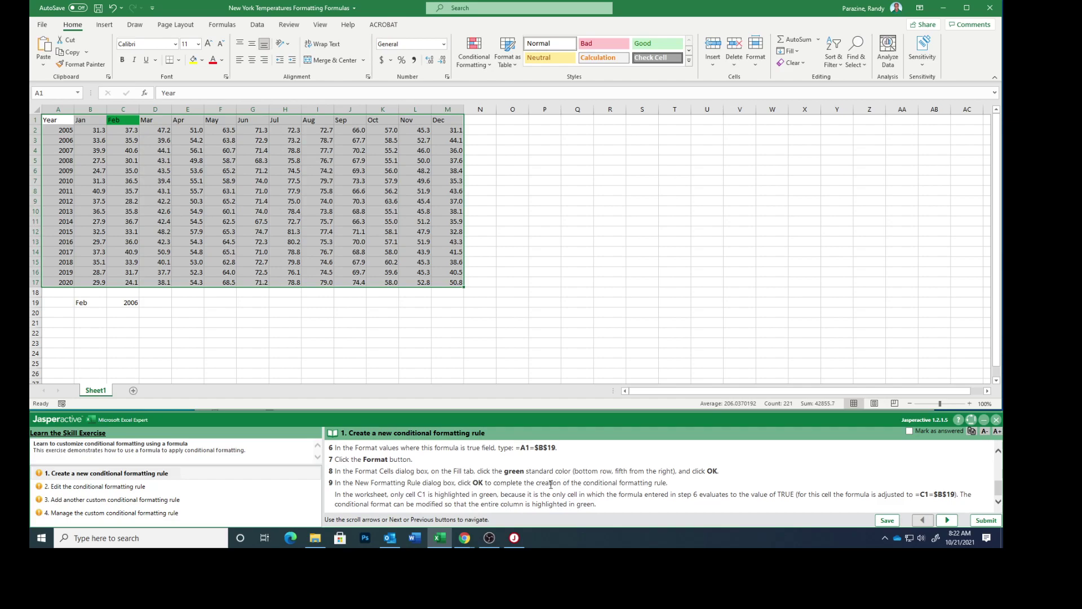
left_click(910, 431)
left_click(947, 521)
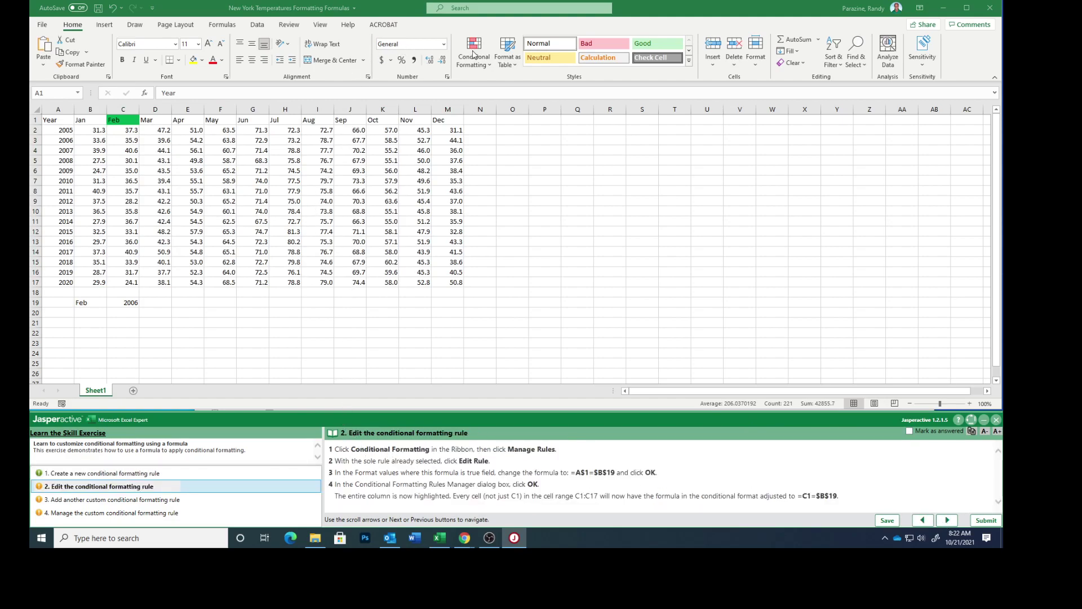
- Change the formula of the existing conditional formatting rule to =A$1=$B$19 and apply the change
left_click(474, 55)
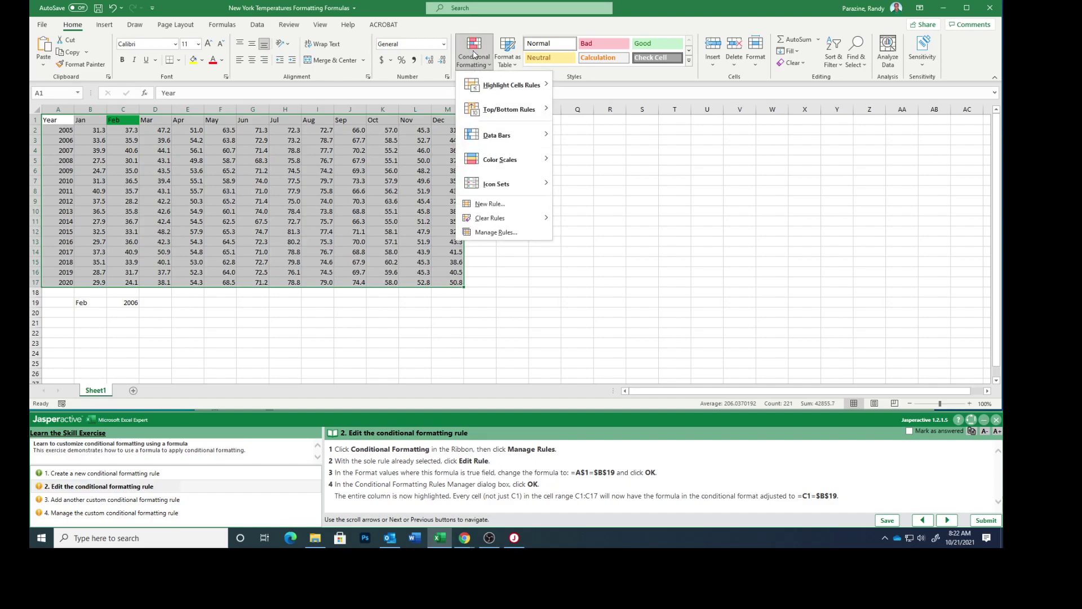
left_click(495, 232)
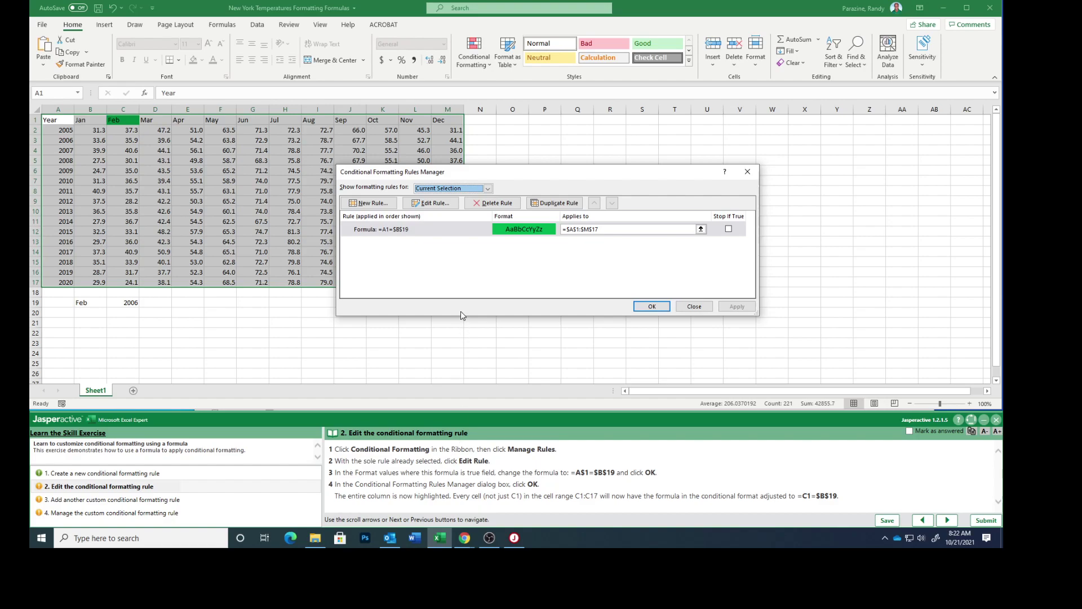
left_click(460, 234)
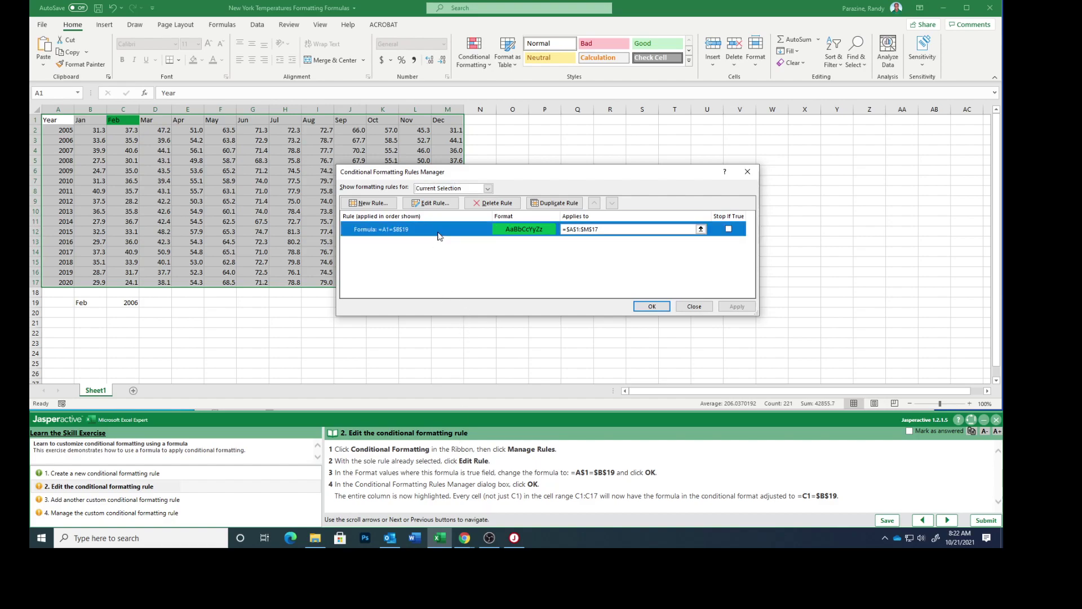
left_click(434, 204)
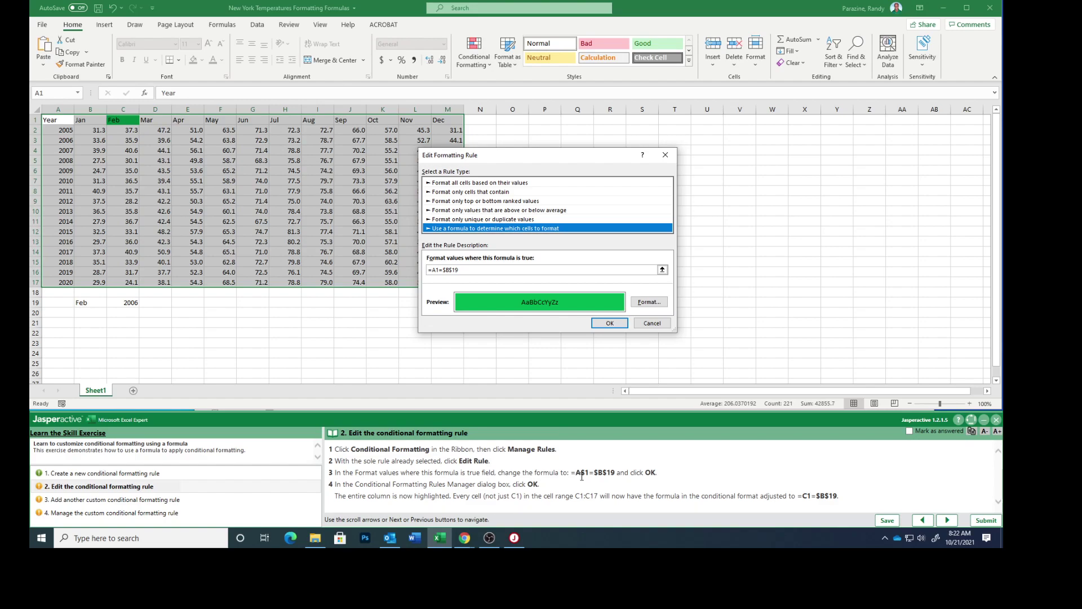
left_click(436, 270)
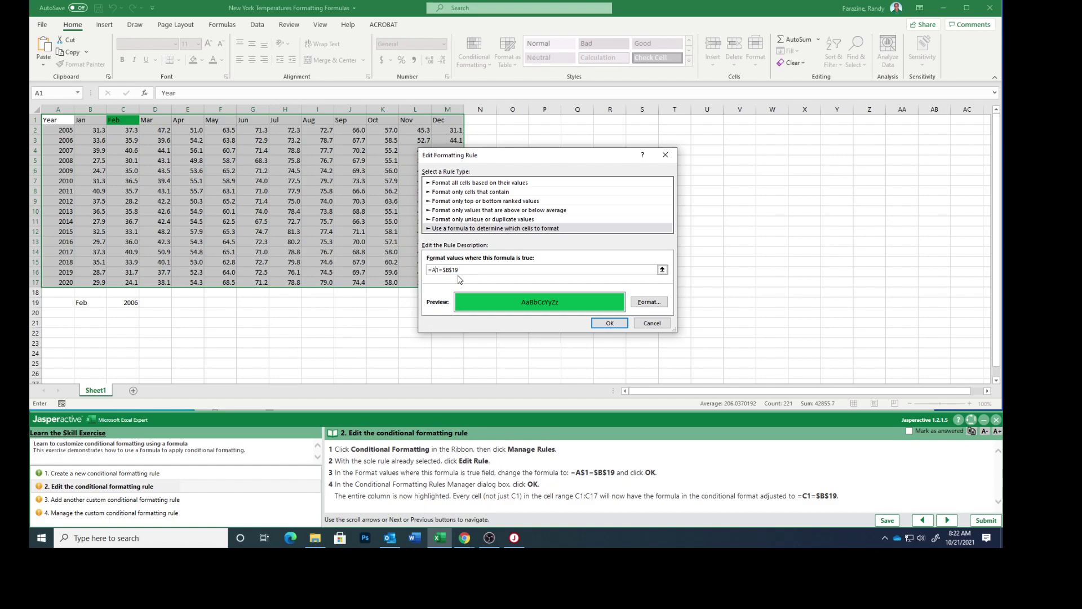
type("$")
left_click(609, 323)
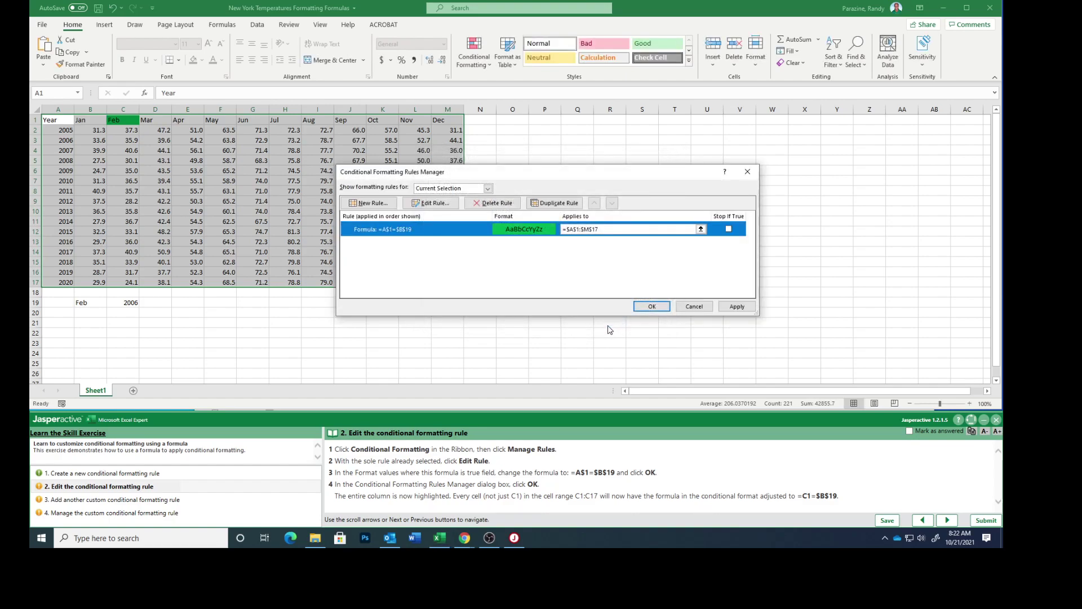
left_click(646, 310)
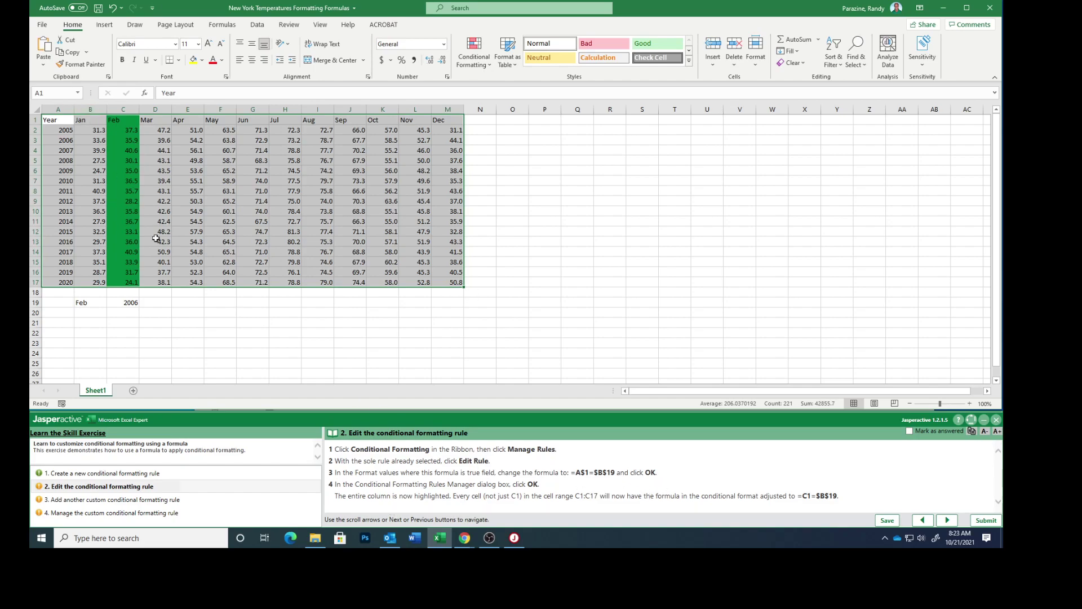
- Mark exercise task 2 as answered and go on to task 3, Add another custom conditional formatting rule
left_click(909, 432)
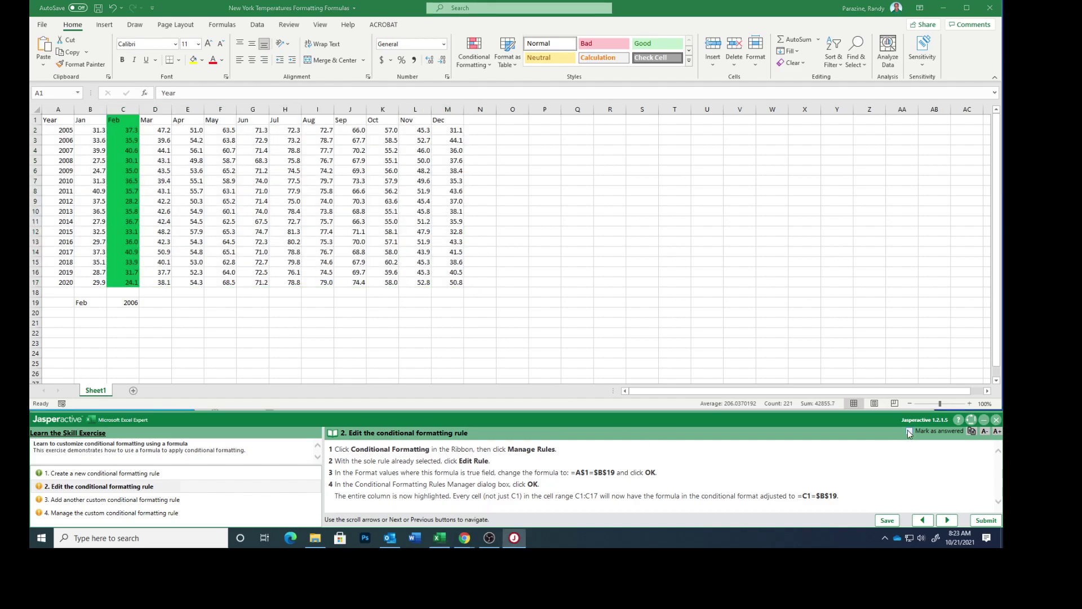
left_click(948, 520)
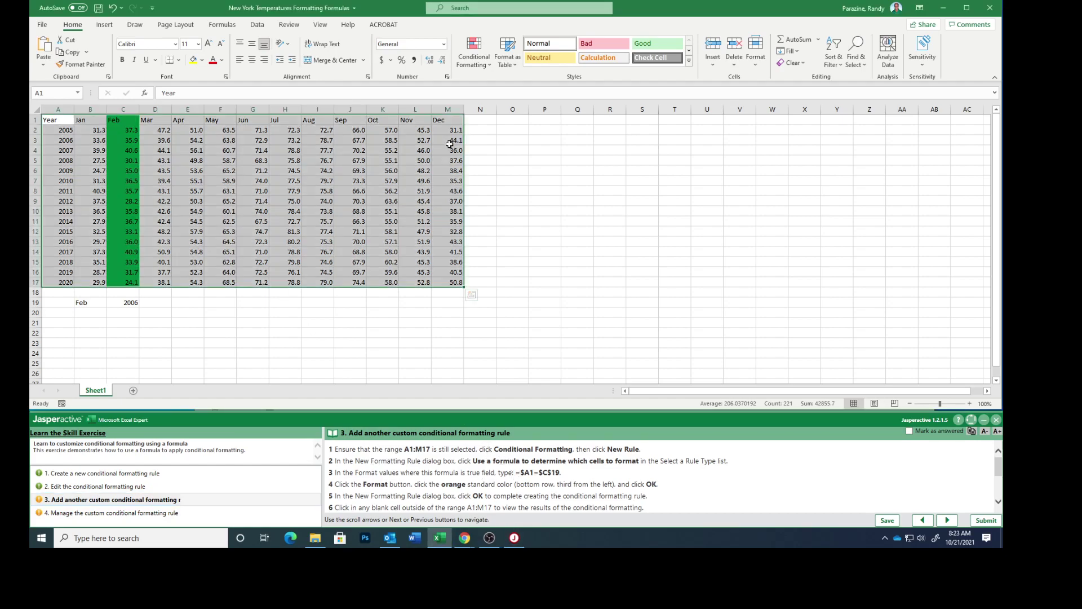
- Start a new formula-based conditional formatting rule for A1:M17 with the formula =$A1=$C$19
left_click(472, 59)
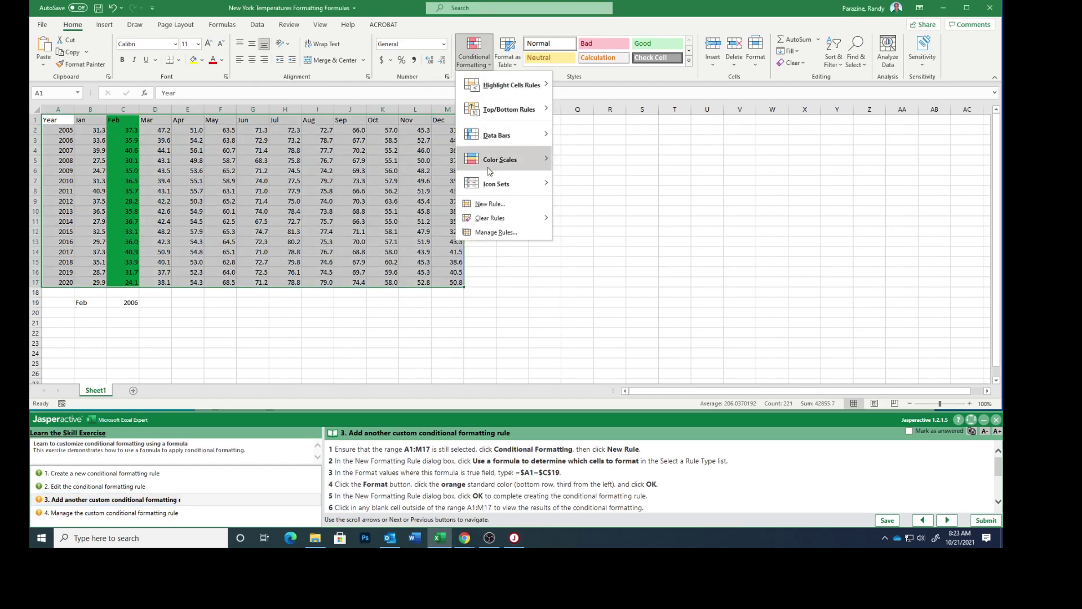
left_click(490, 203)
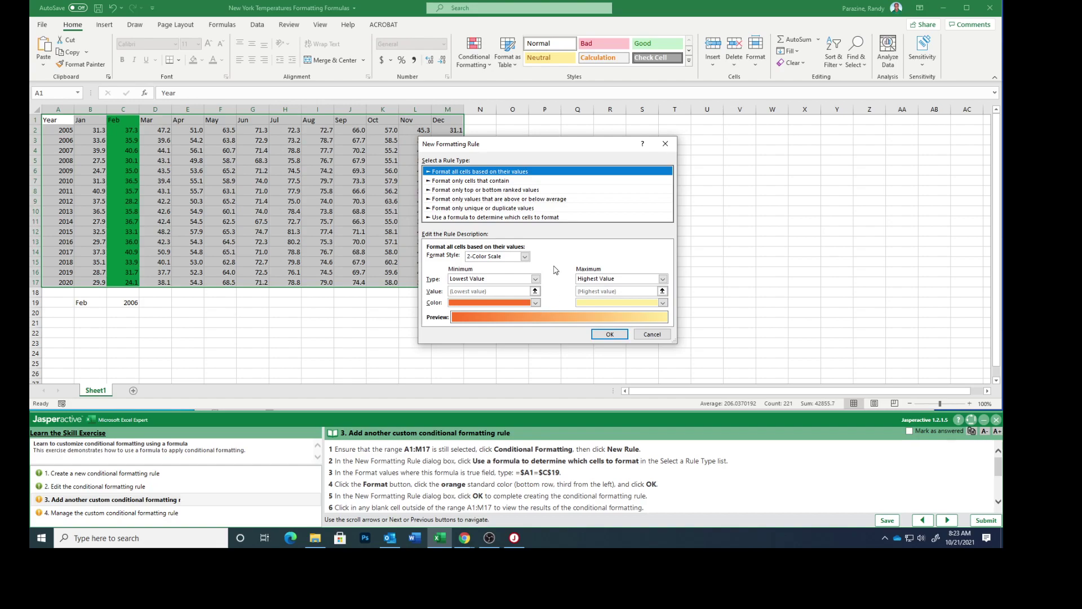
left_click(501, 218)
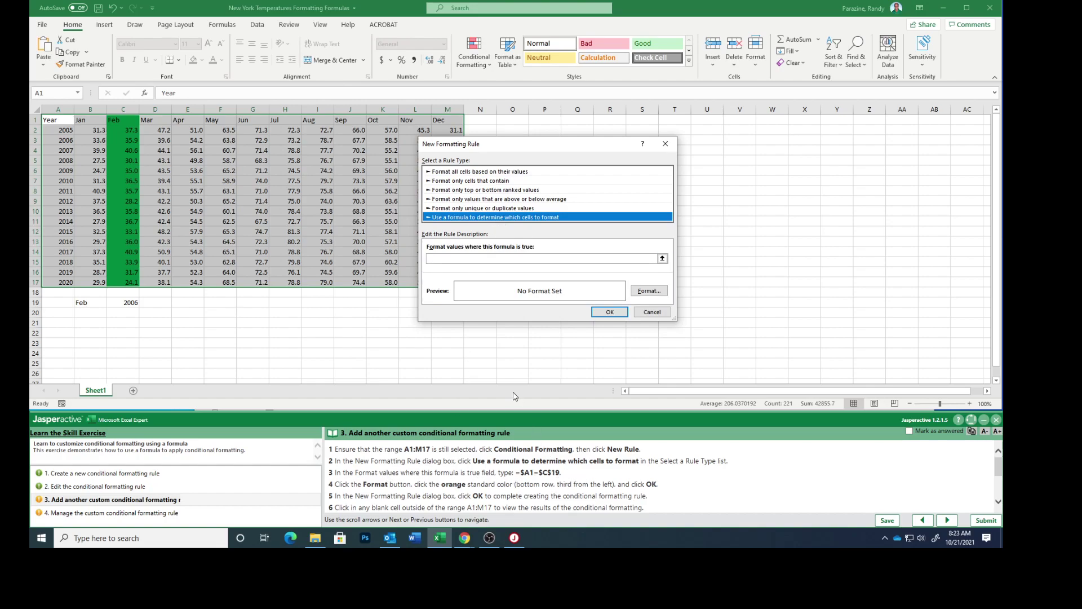
left_click_drag(559, 474, 516, 475)
key("ctrl+c")
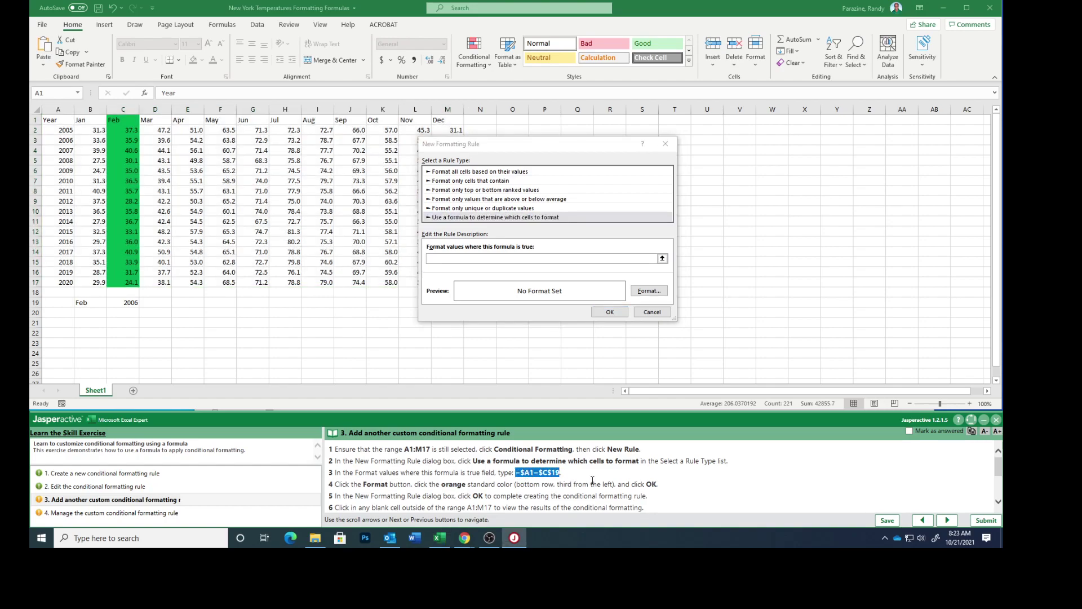
left_click(496, 259)
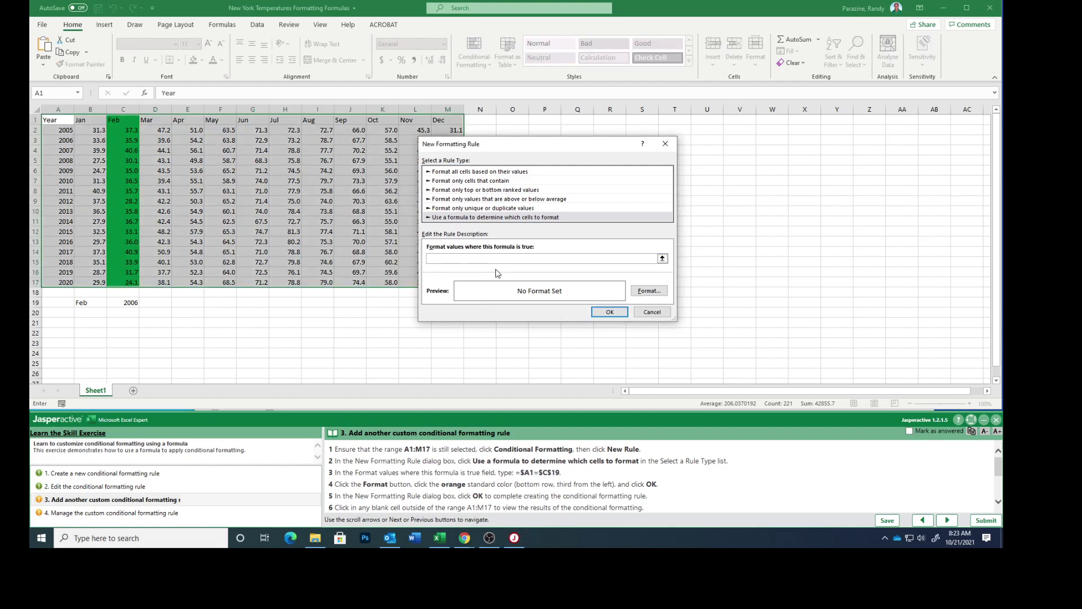
key("ctrl+v")
- Give the new rule the standard orange background fill and create it
left_click(647, 293)
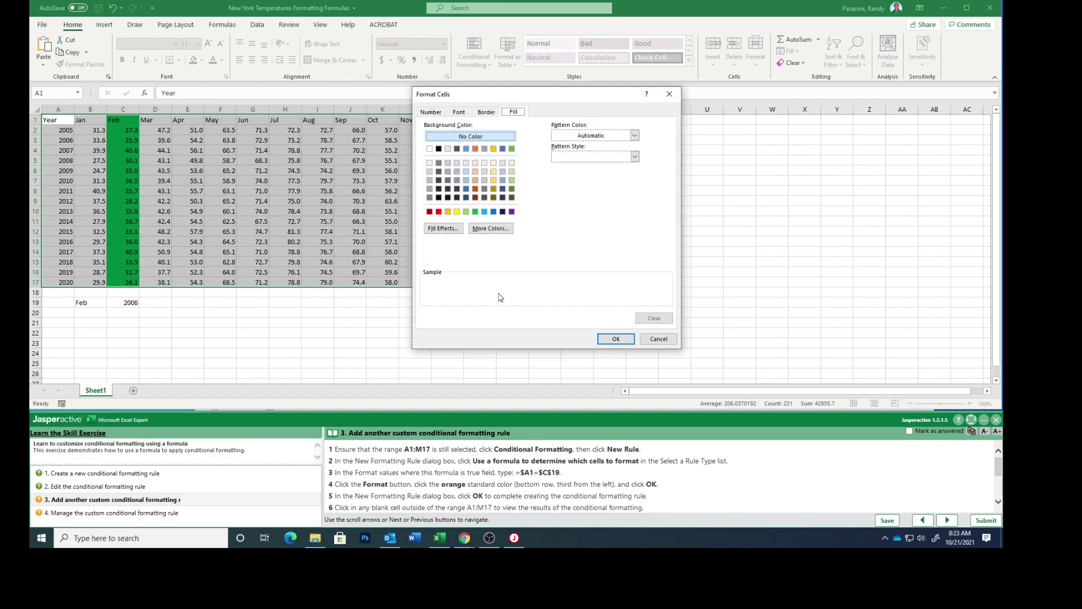
left_click(448, 212)
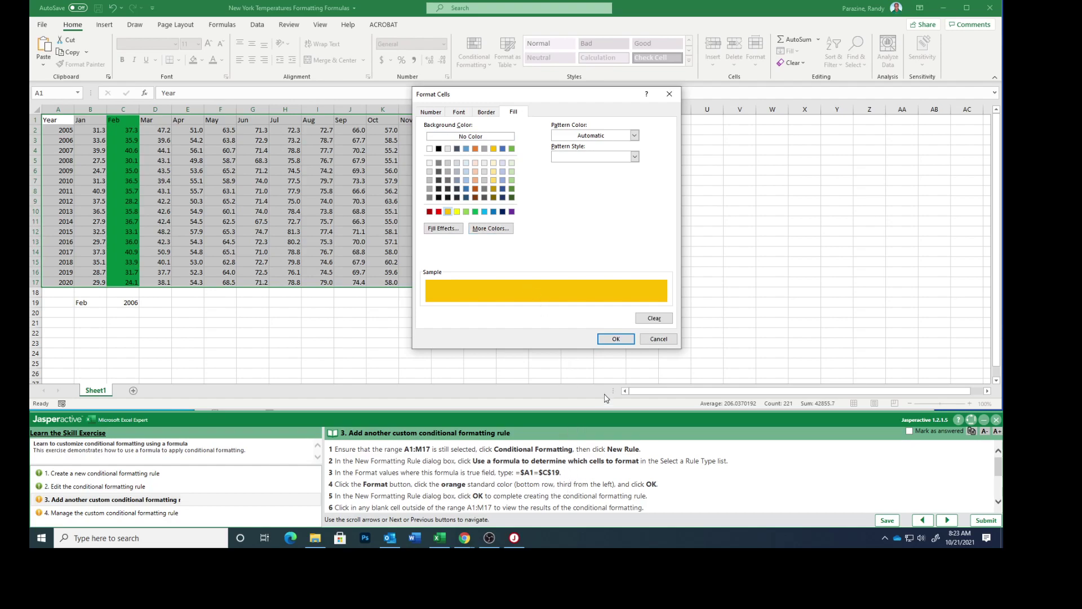
left_click(616, 339)
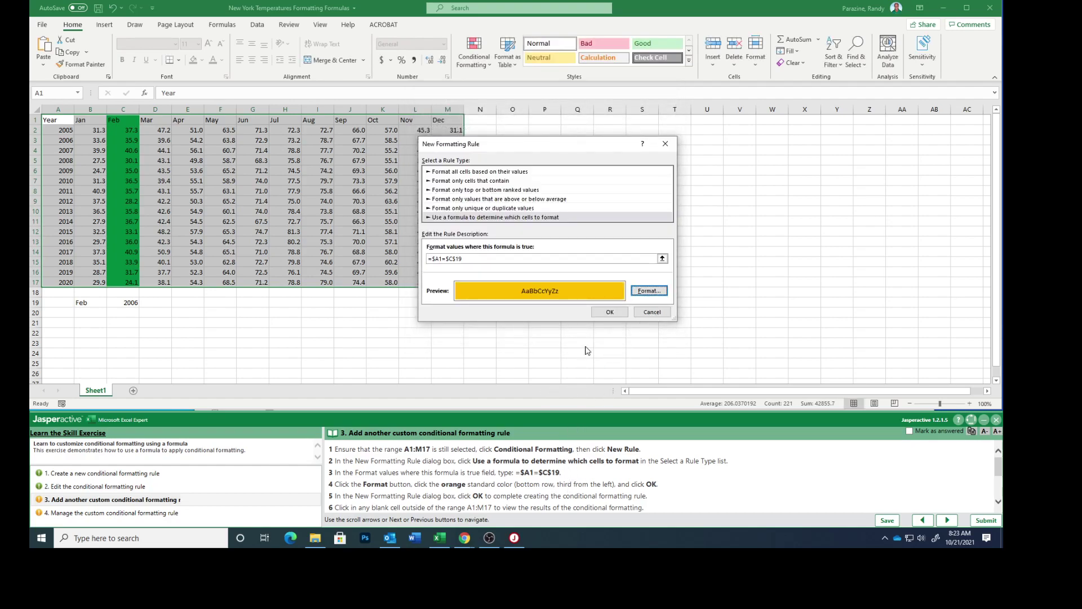
left_click(609, 312)
- Select a blank cell outside A1:M17 and compare the worksheet with the enlarged example picture in the task 3 instructions
scroll(540, 496, "down", 1)
scroll(540, 496, "down", 2)
scroll(540, 496, "down", 2)
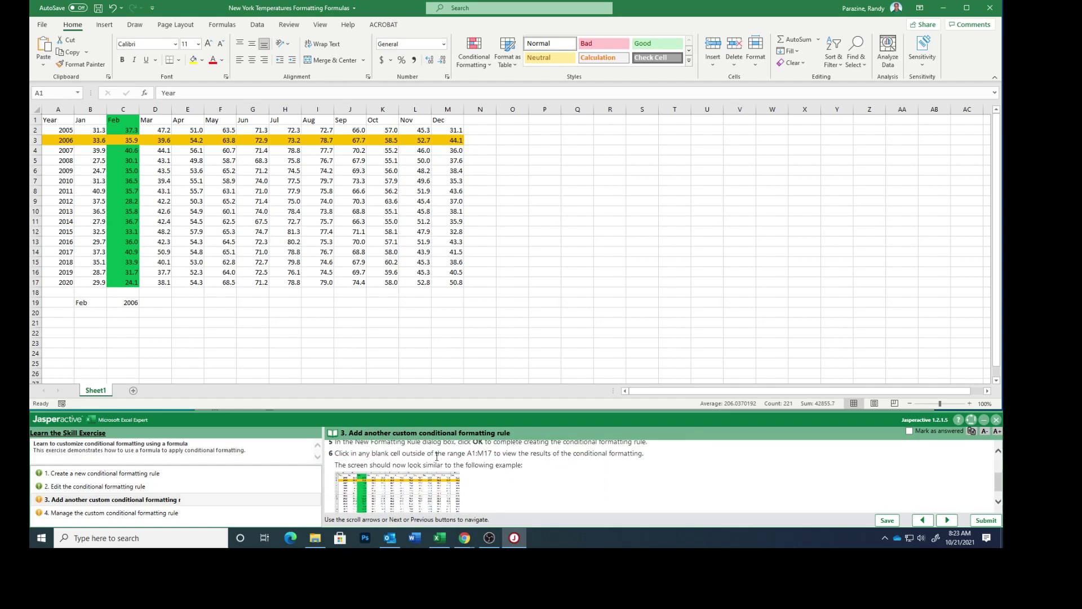
left_click(335, 344)
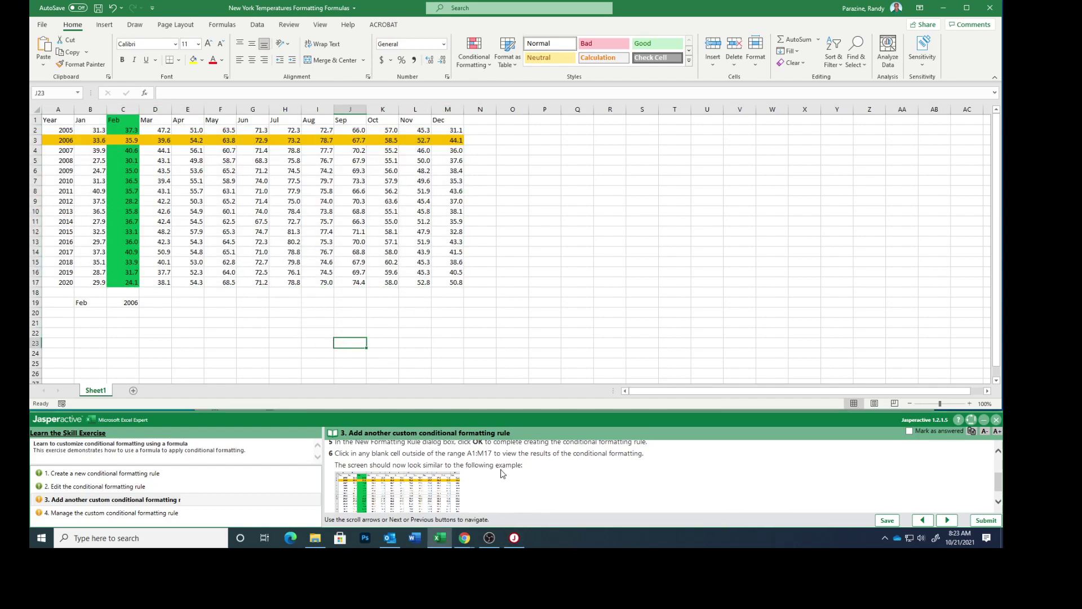
scroll(440, 488, "down", 1)
left_click(414, 486)
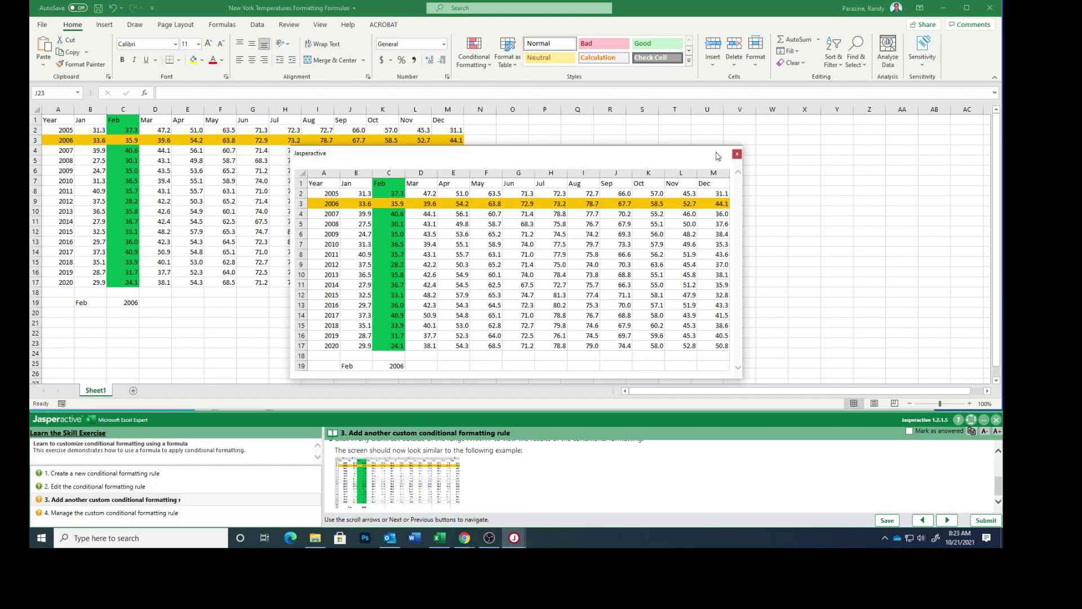
left_click(737, 153)
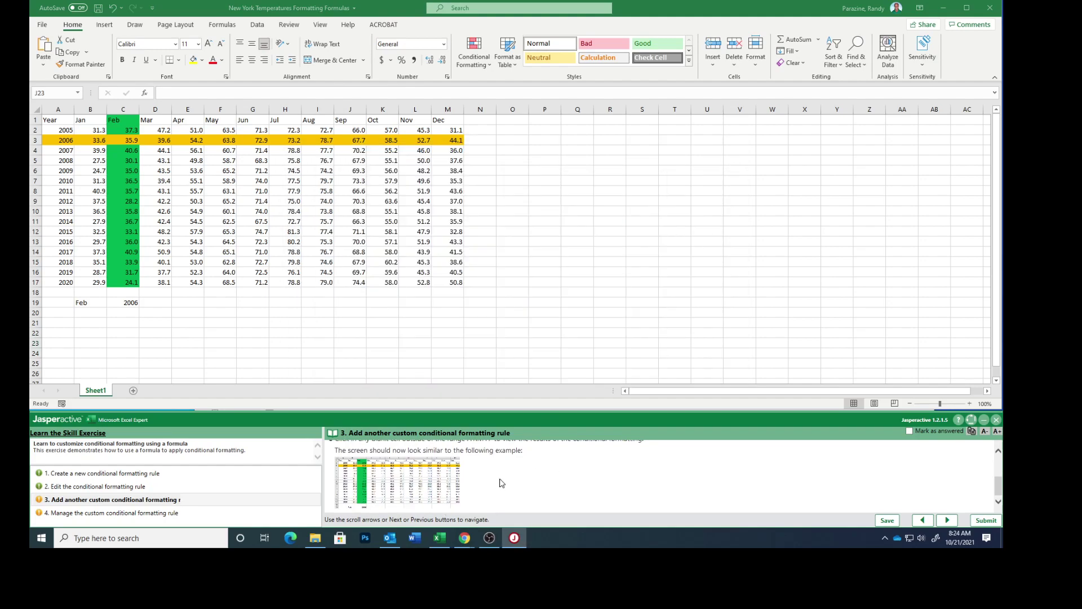
- Mark exercise task 3 as answered and go on to task 4, Manage the custom conditional formatting rule
left_click(909, 430)
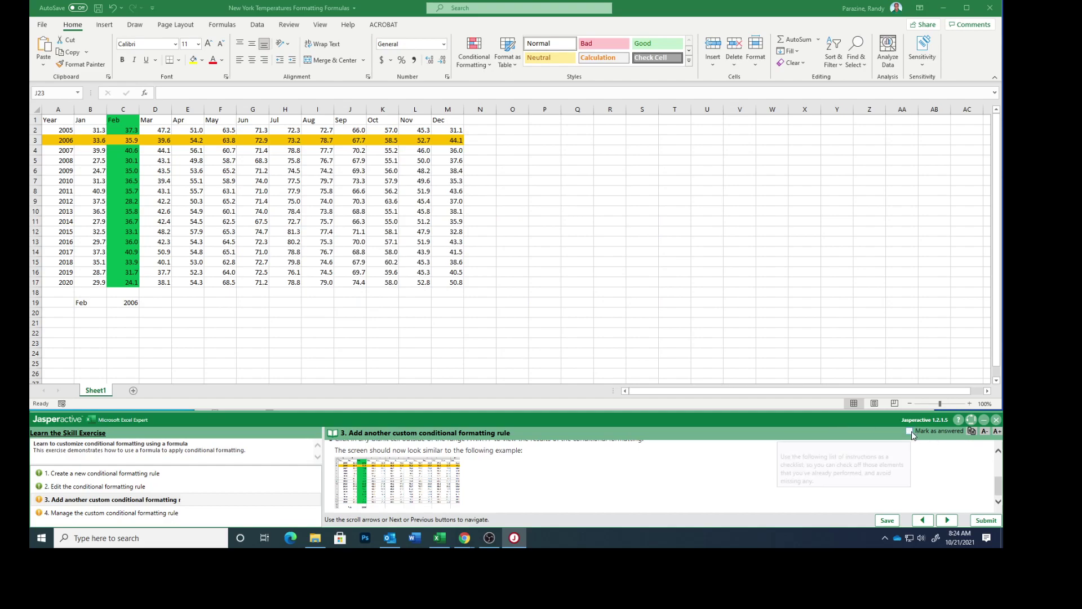
left_click(947, 520)
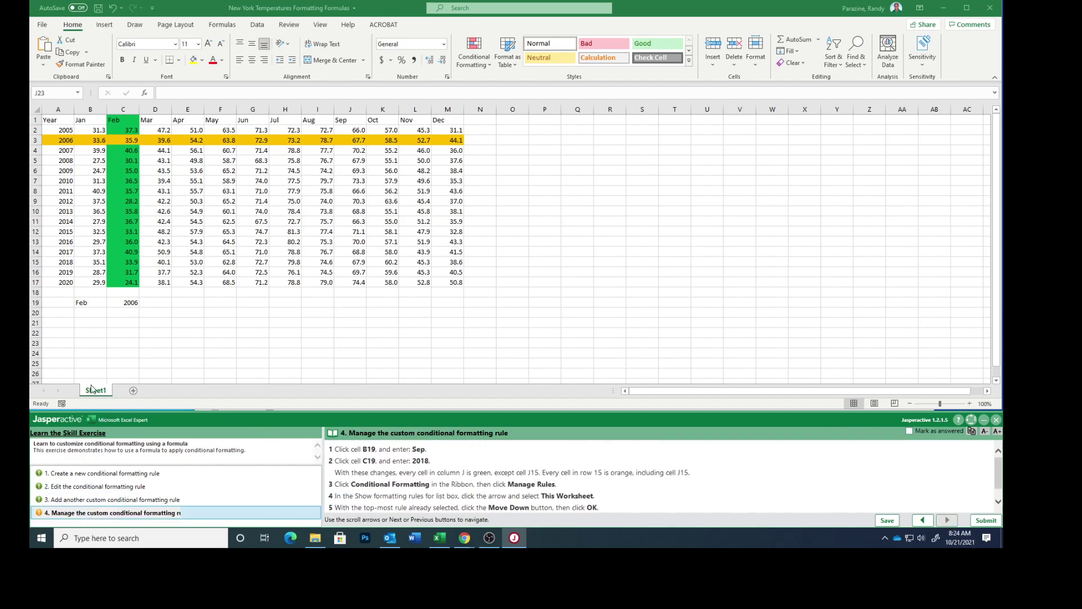
- Enter Sep in cell B19 and 2018 in cell C19
left_click(85, 303)
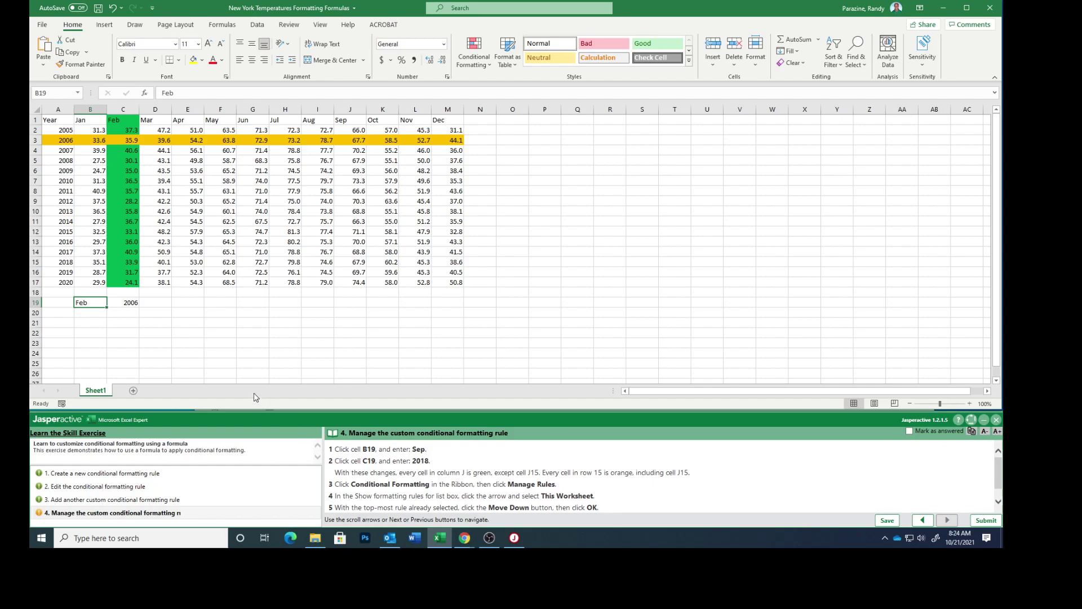
type("Se")
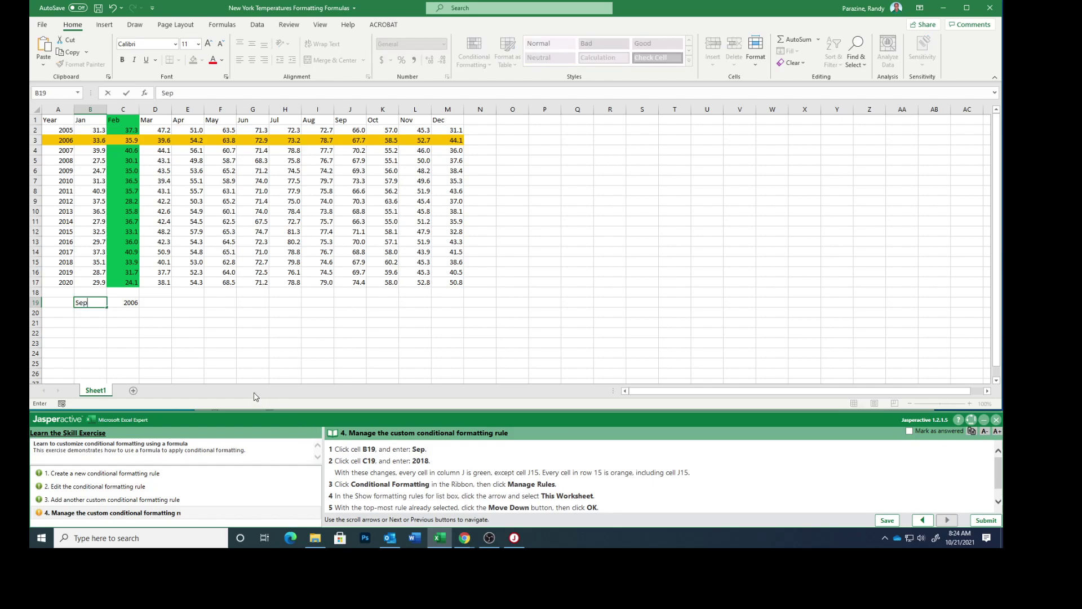
type("p")
key("Tab")
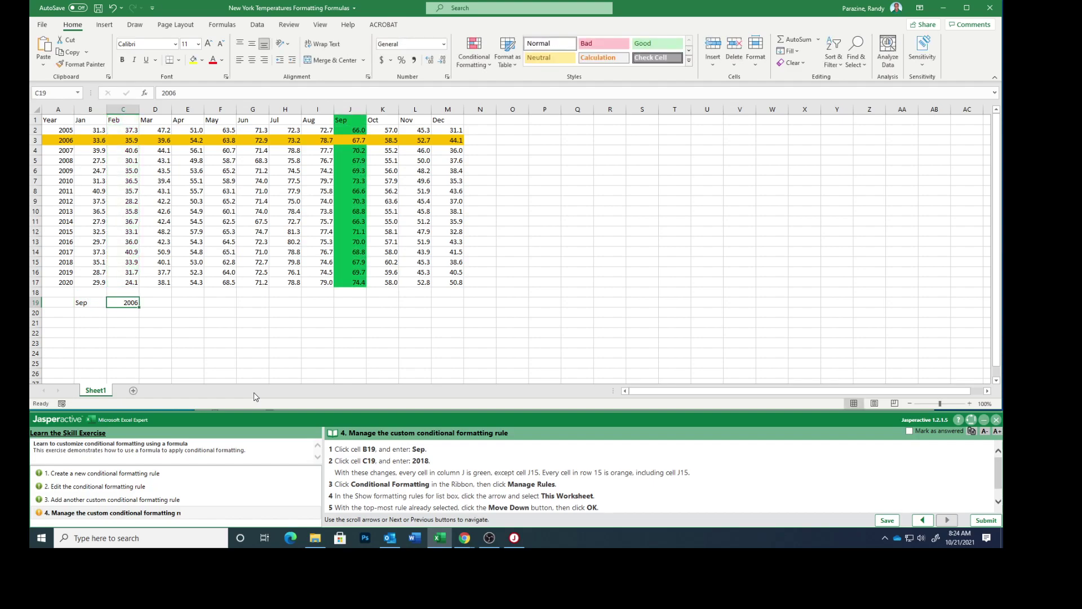
type("2018")
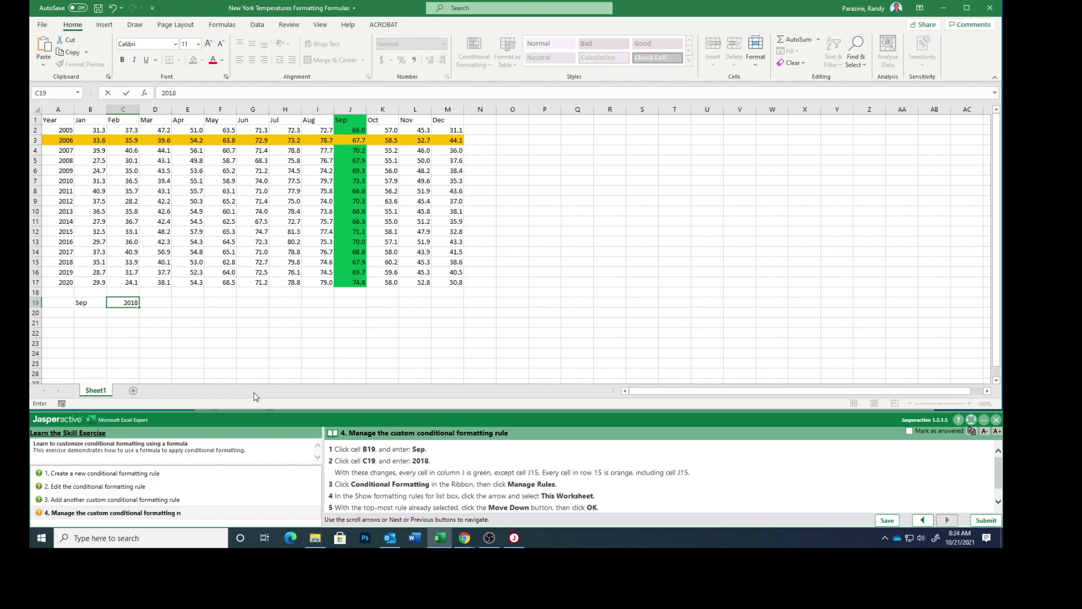
key("Return")
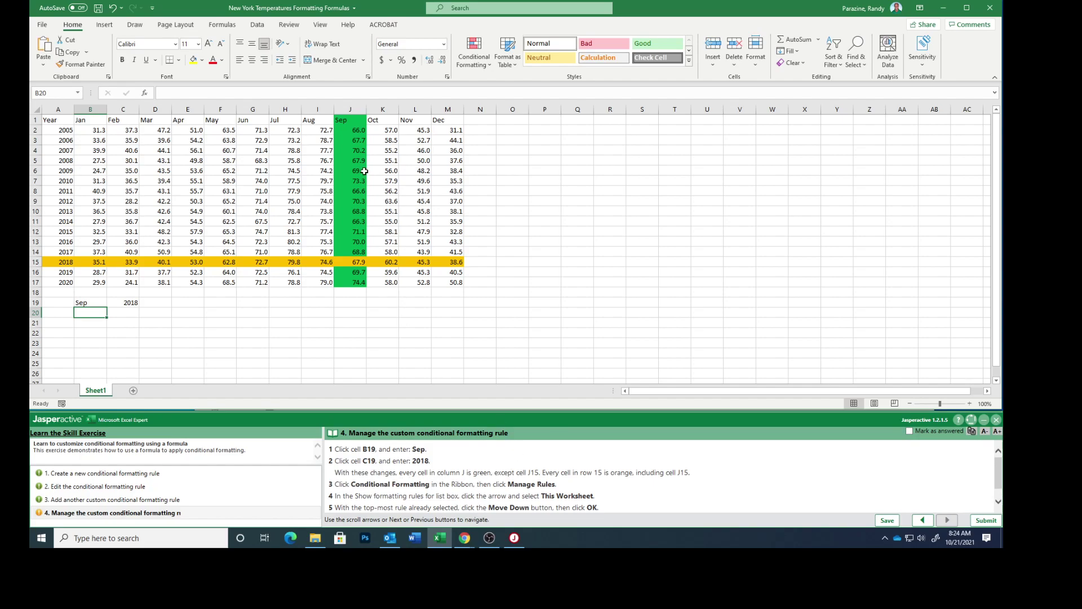
- List the conditional formatting rules for This Worksheet, move the orange =$A1=$C$19 rule below the green one and apply the order
left_click(478, 54)
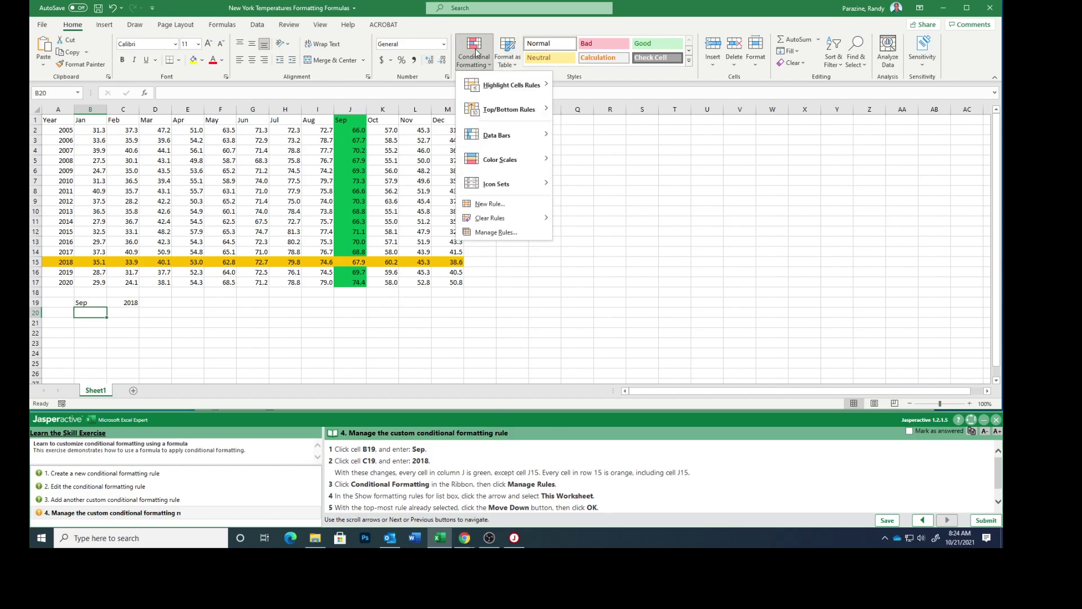
left_click(495, 232)
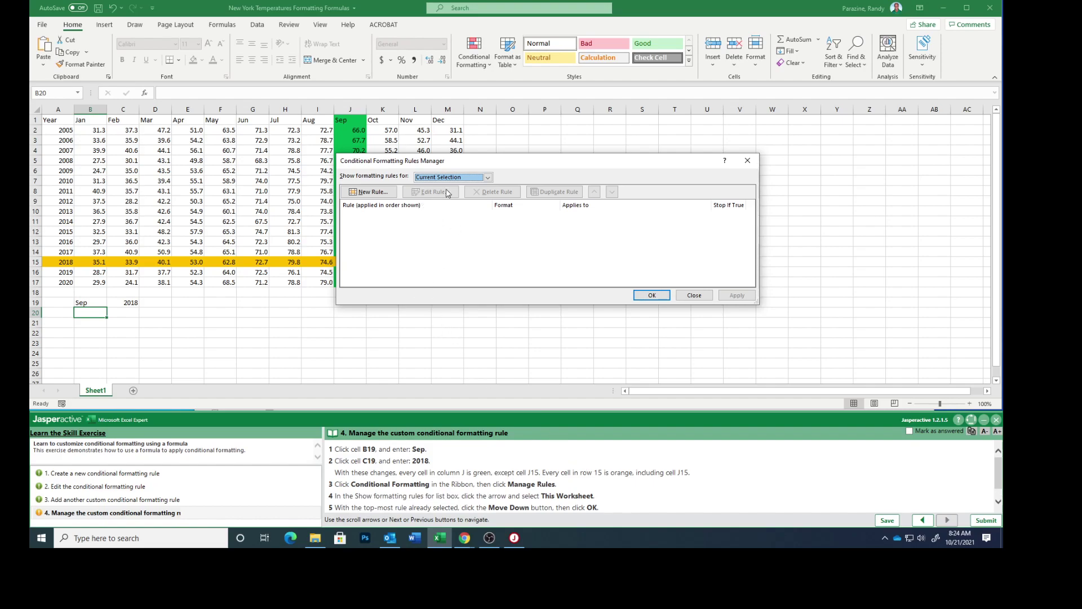
left_click(488, 177)
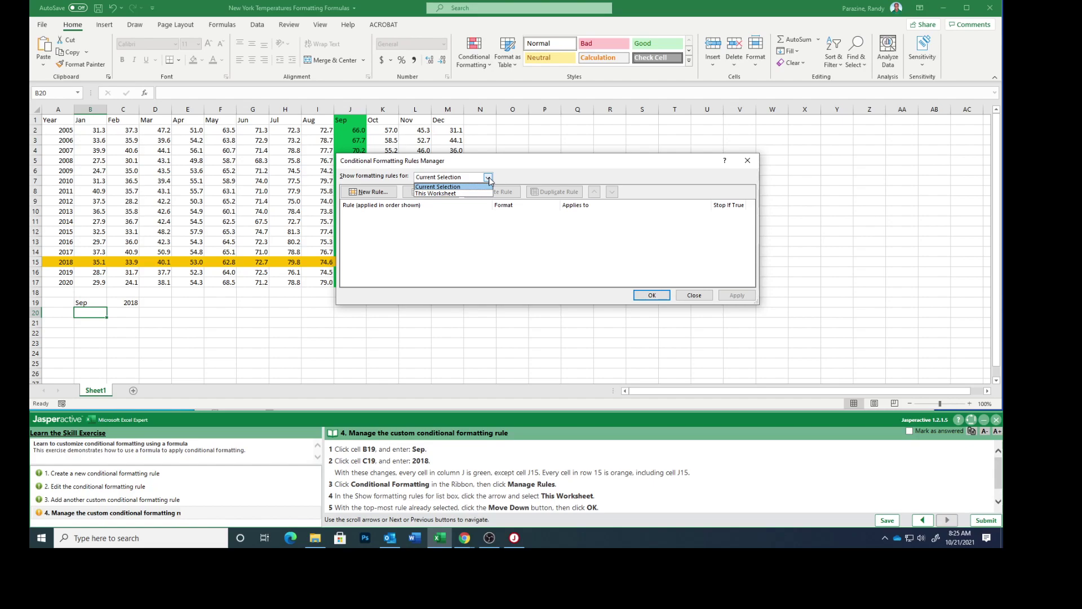
left_click(458, 194)
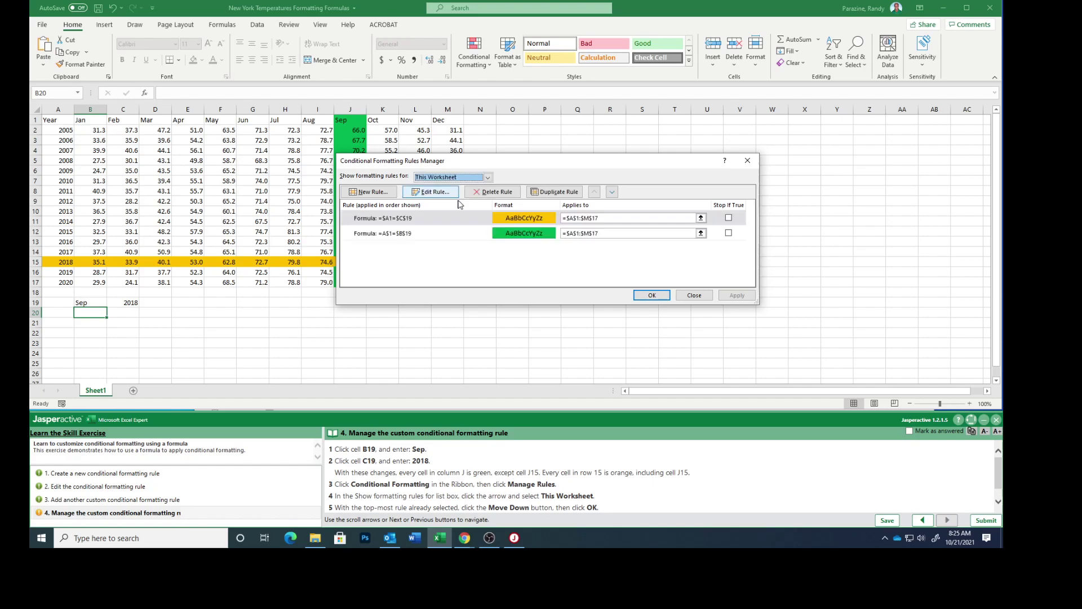
scroll(444, 484, "down", 1)
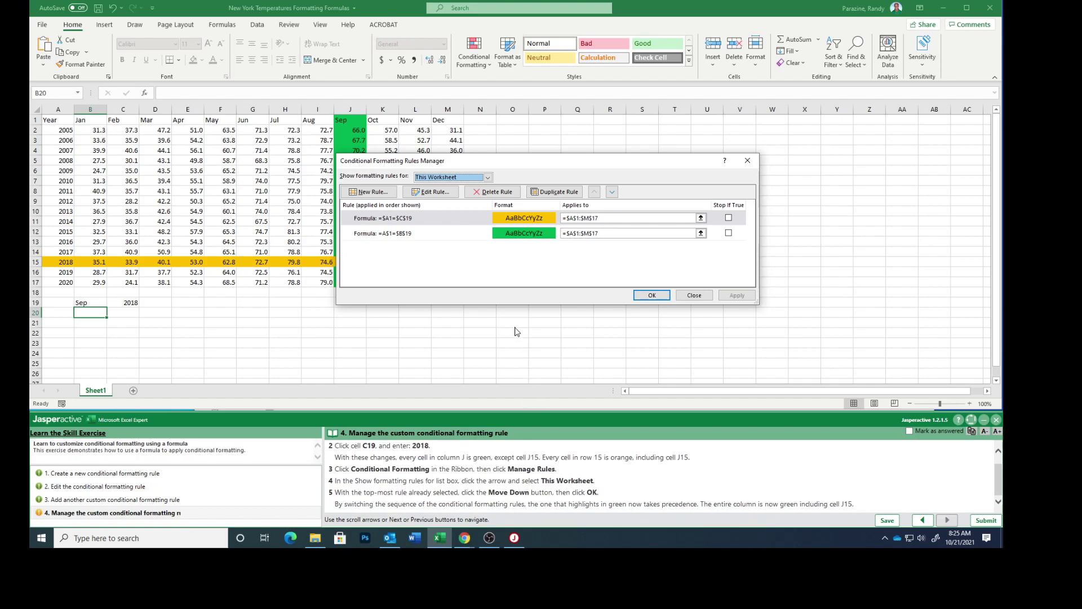
left_click(431, 221)
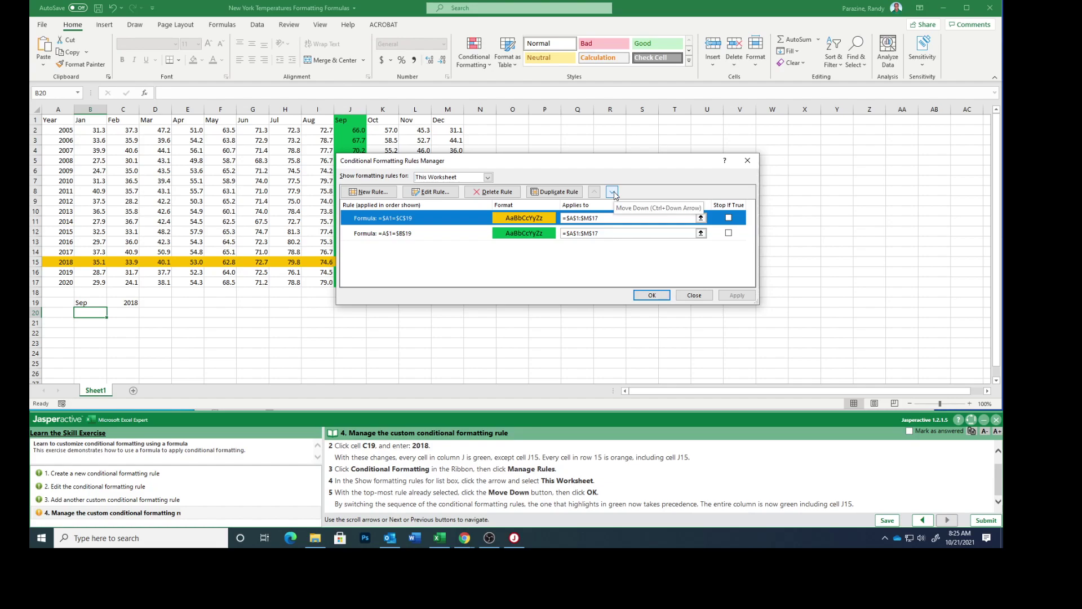
left_click(613, 192)
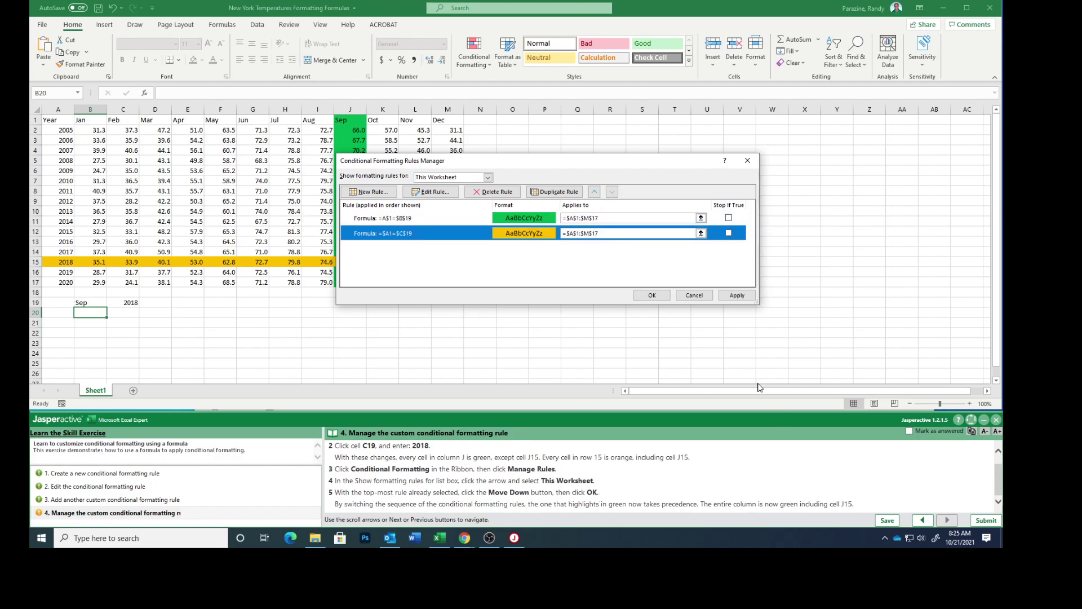
left_click(652, 295)
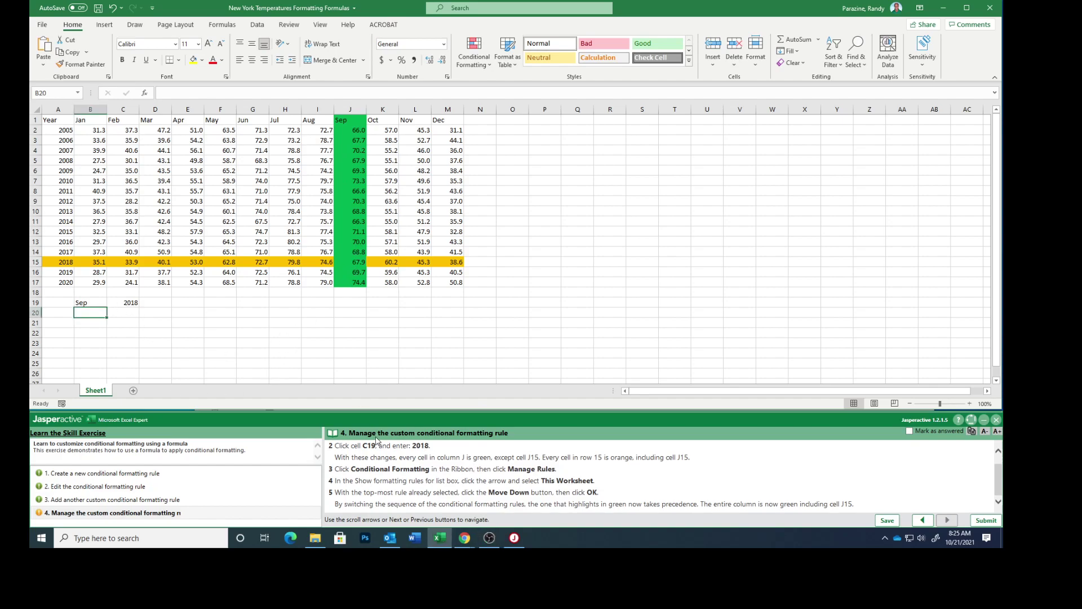
- Mark exercise task 4 as answered and submit the exercise results for scoring
scroll(584, 482, "up", 1)
scroll(584, 482, "down", 1)
left_click(910, 431)
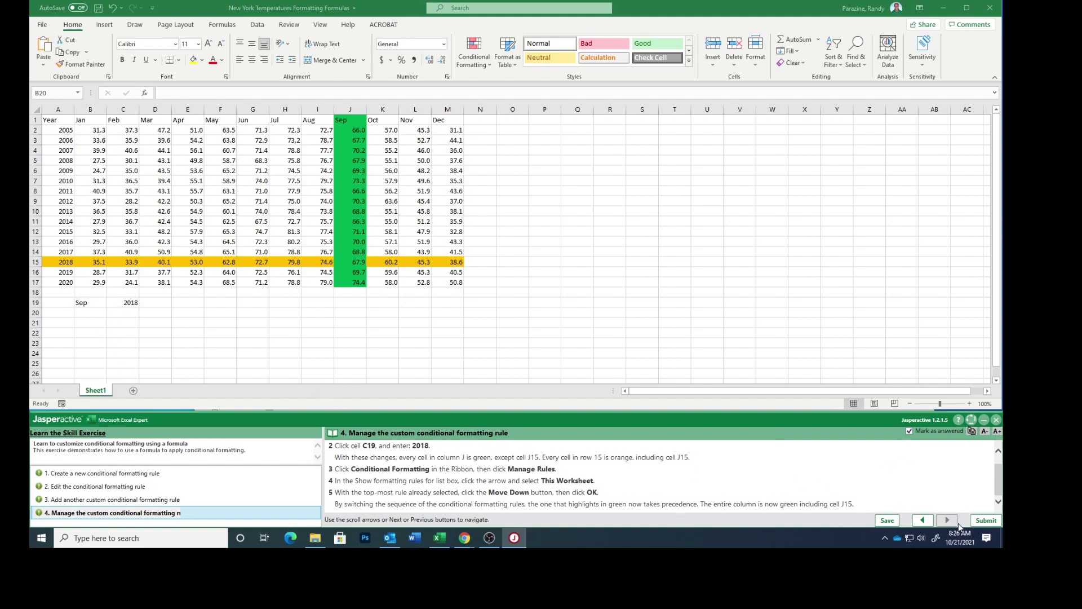
left_click(978, 521)
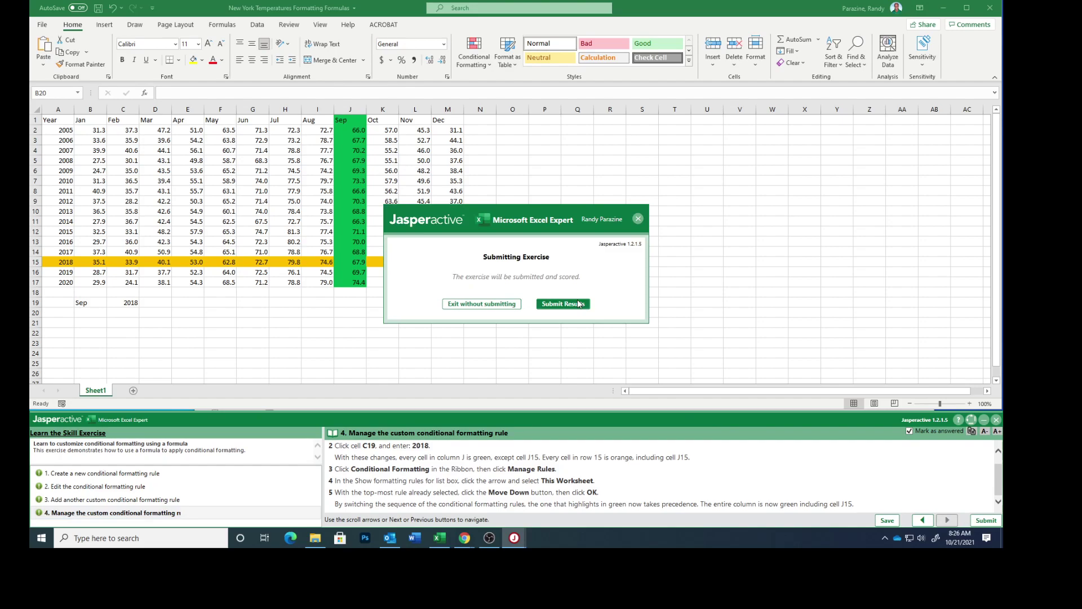
left_click(579, 305)
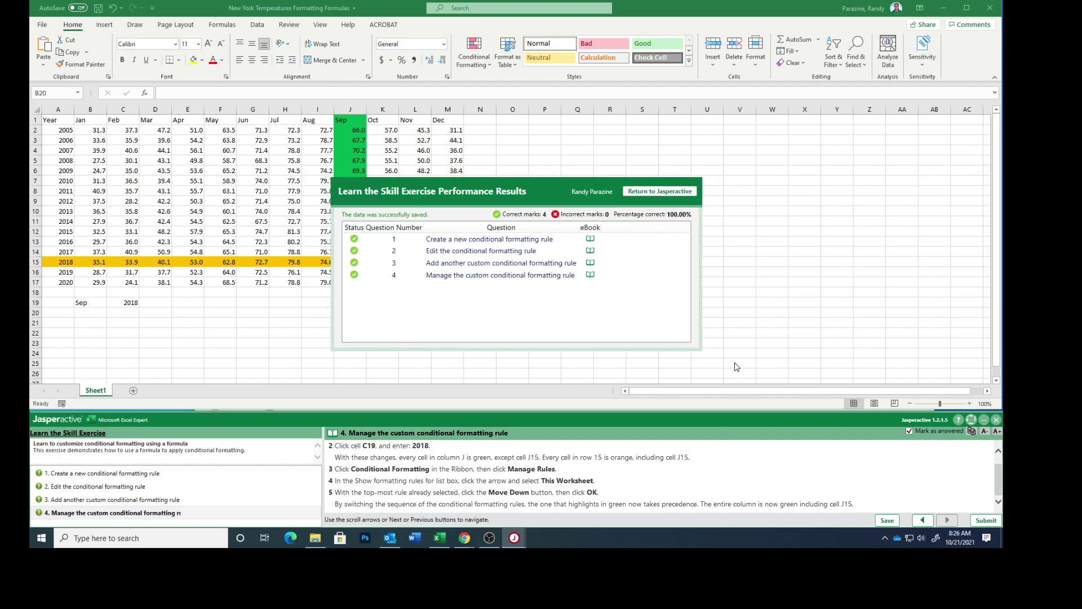